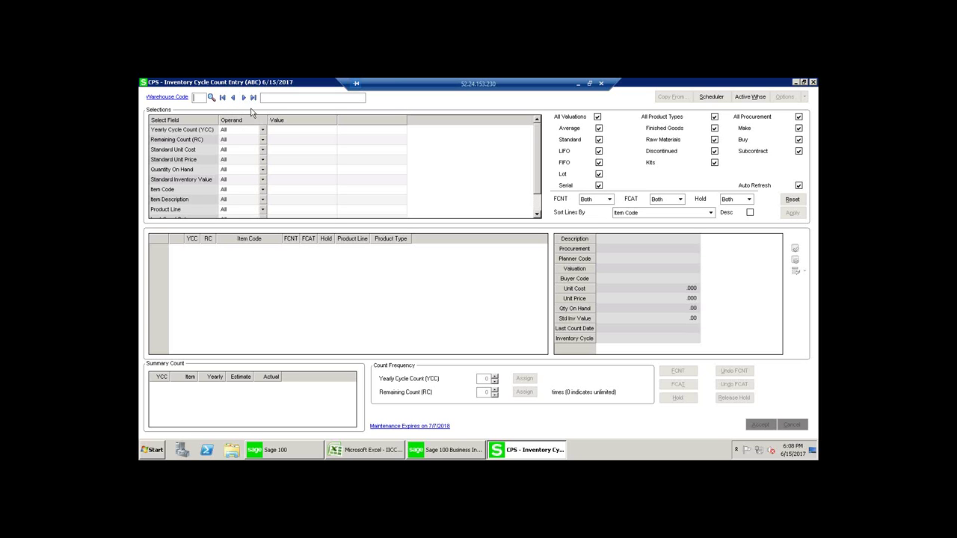
Load warehouse 000 in Inventory Cycle Count Entry
click(197, 96)
text(000)
key(Tab)
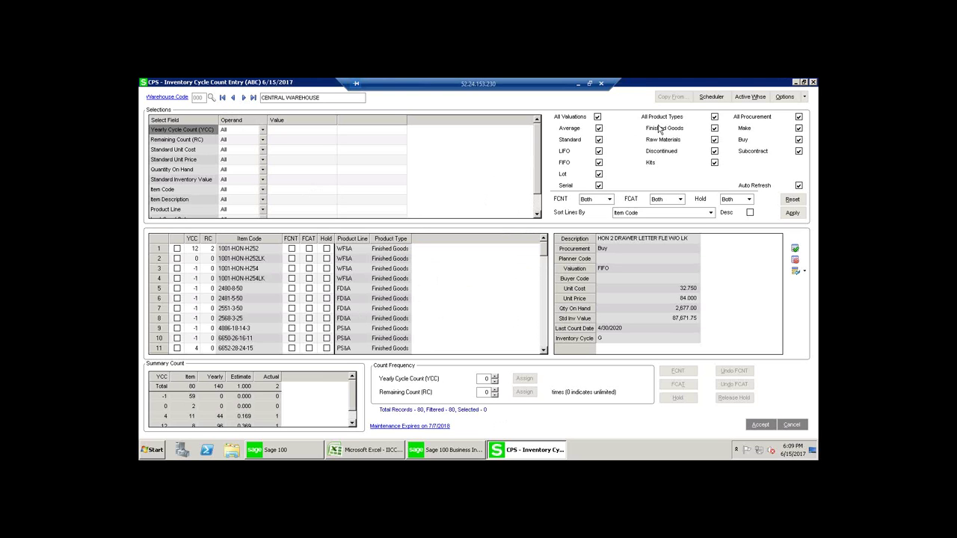
Exclude the Average and Standard valuations from the item list, and include both again
click(602, 130)
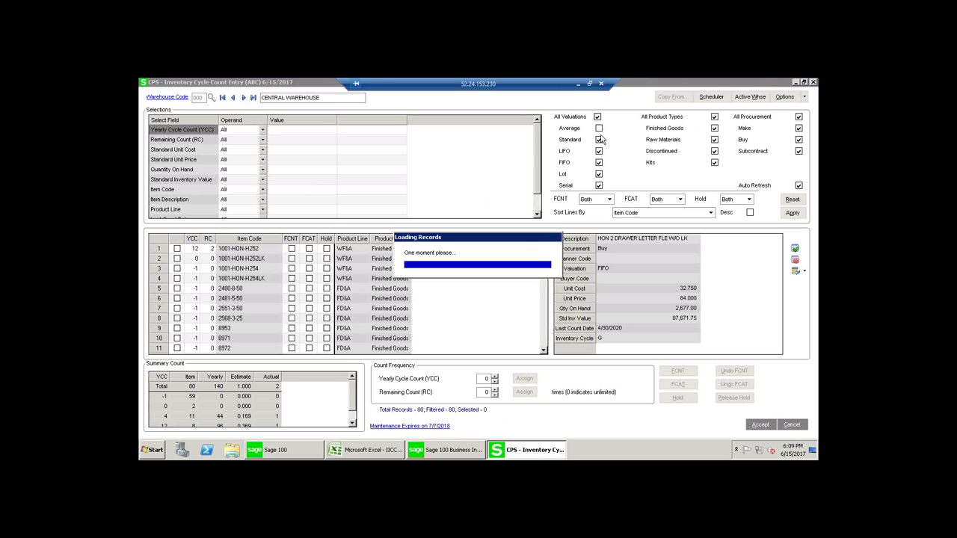
click(599, 141)
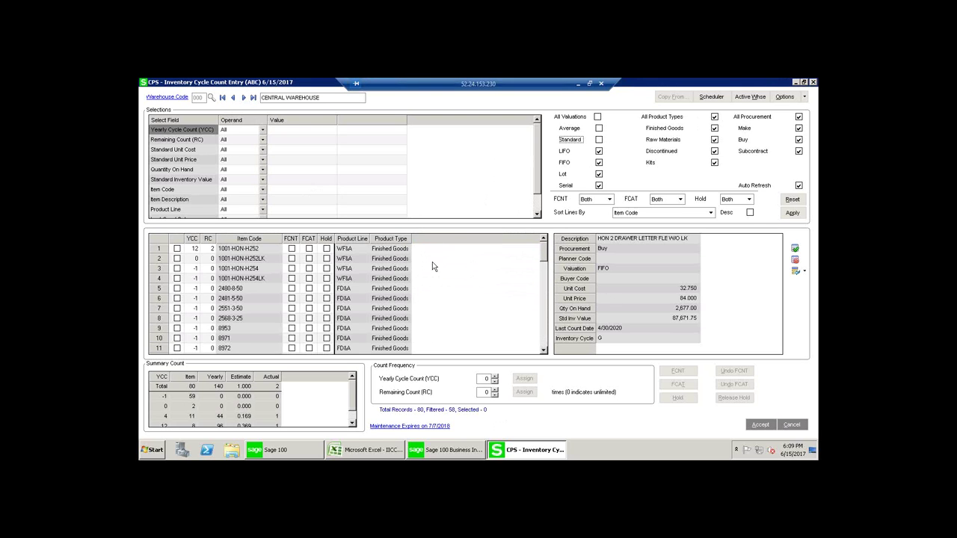
click(599, 140)
click(602, 131)
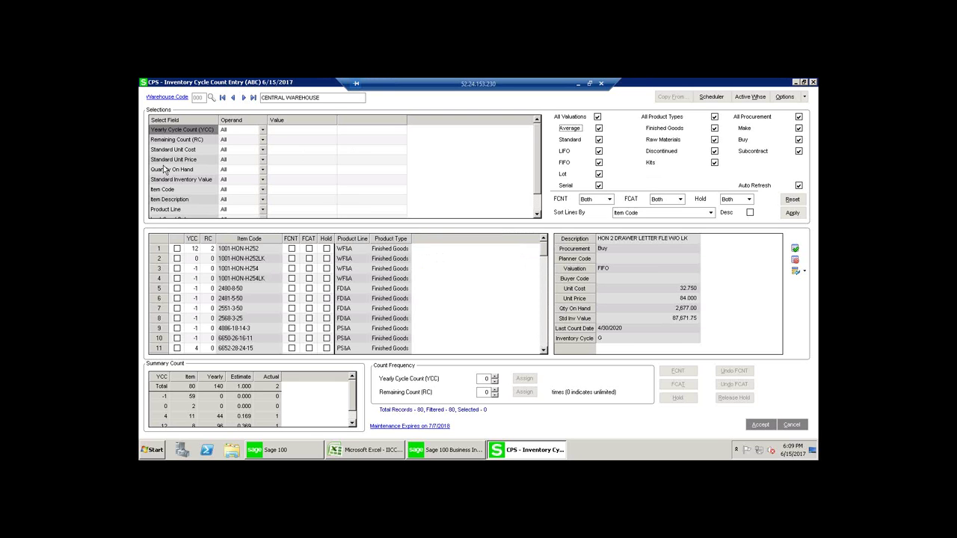
Filter the item list to a Standard Unit Price greater than 1000
click(243, 160)
click(262, 160)
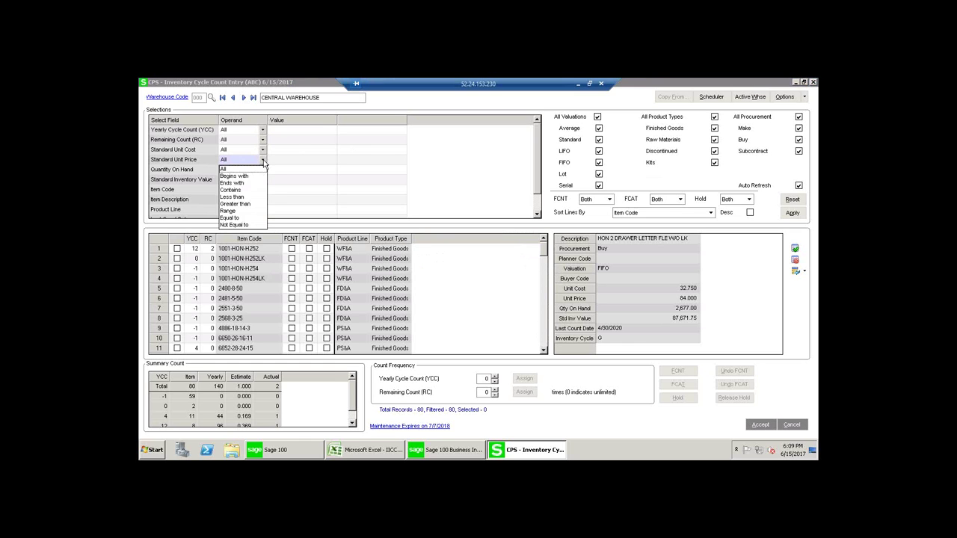
click(237, 203)
click(296, 160)
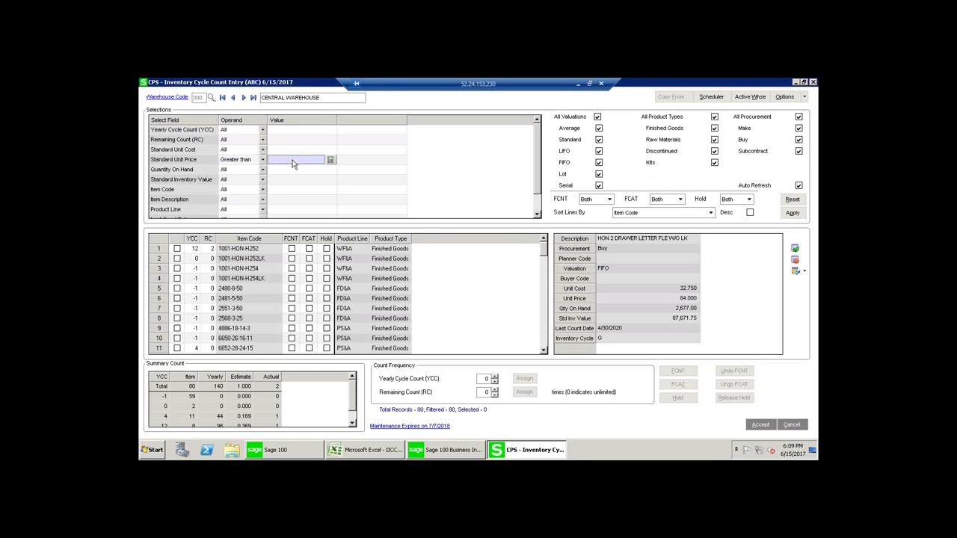
text(1000)
key(Tab)
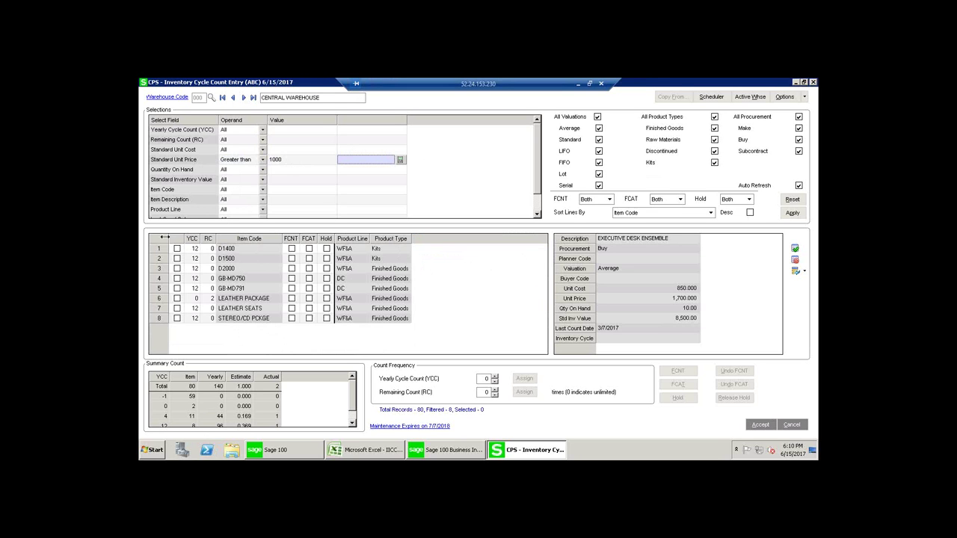
Select all filtered items and assign them a Yearly Cycle Count (YCC) of 12
click(159, 242)
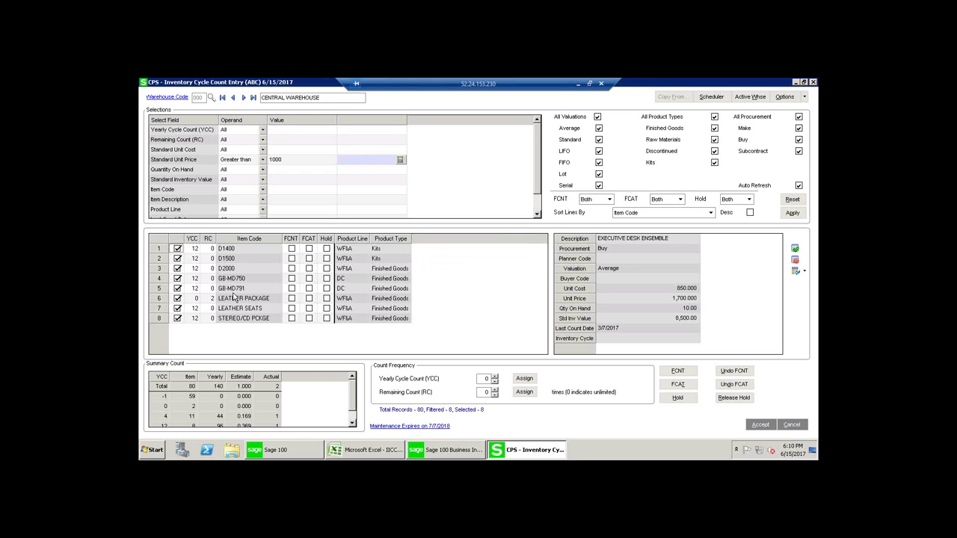
click(495, 376)
text(5)
click(495, 377)
click(495, 377)
click(496, 377)
click(495, 377)
click(495, 377)
click(524, 378)
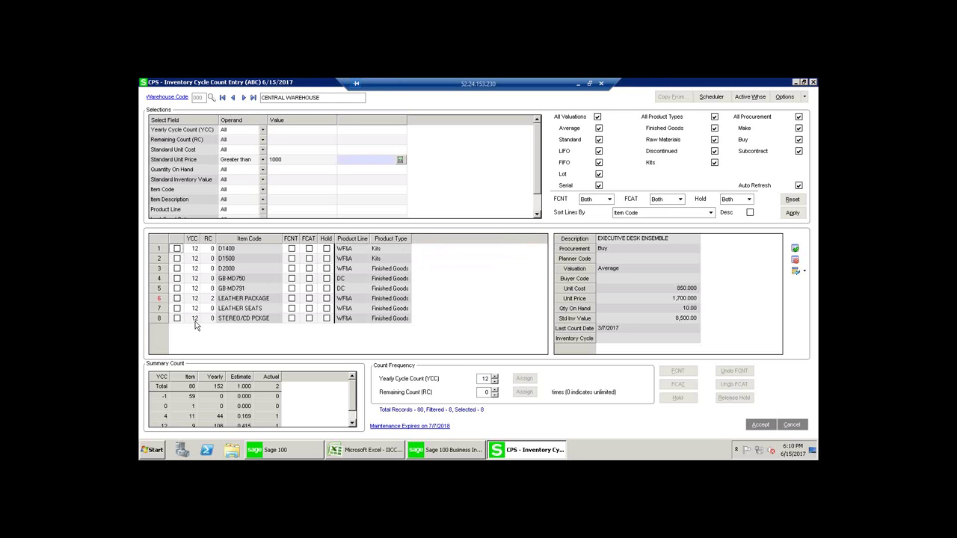
Mark items D1500, GB-MD750 and GB-MD791, and set the remaining count (RC) of D1500 to 3
click(178, 258)
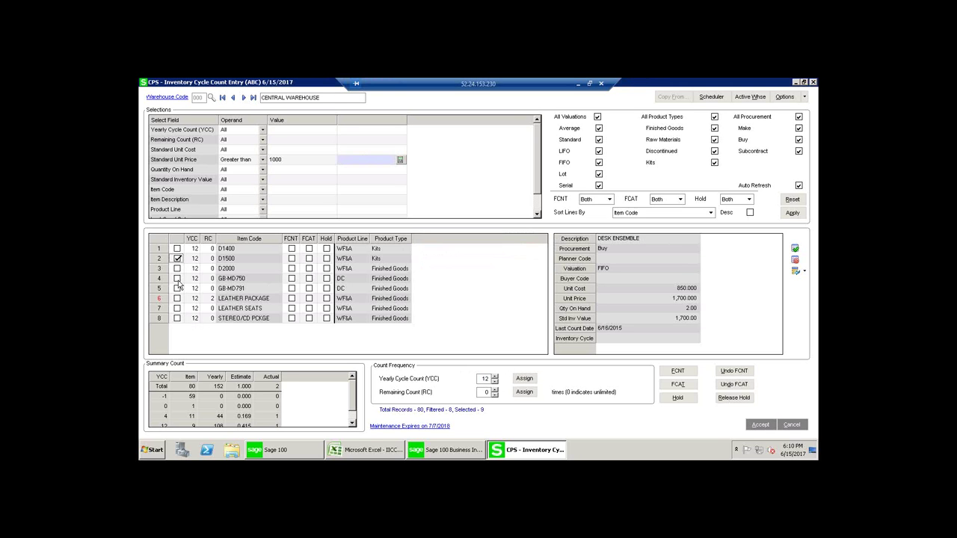
click(178, 279)
click(177, 289)
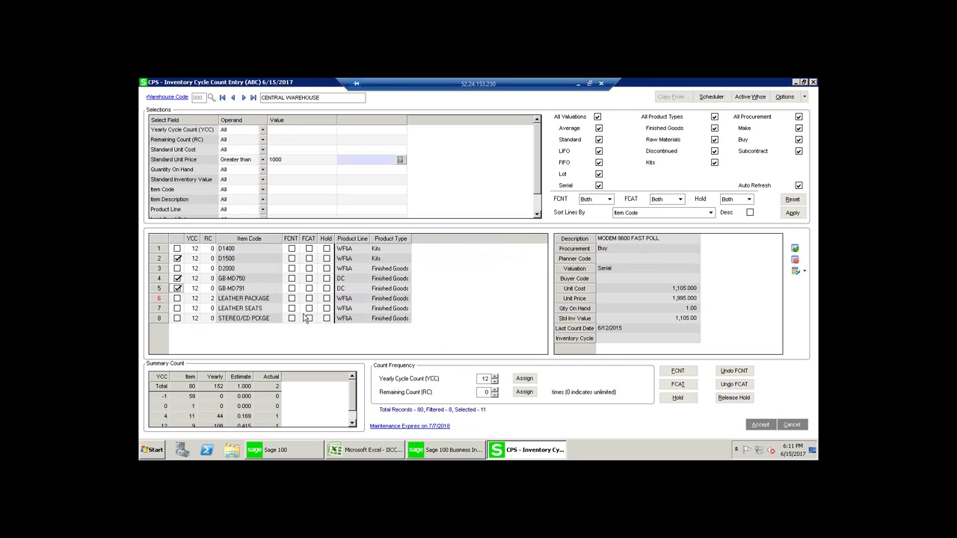
click(214, 259)
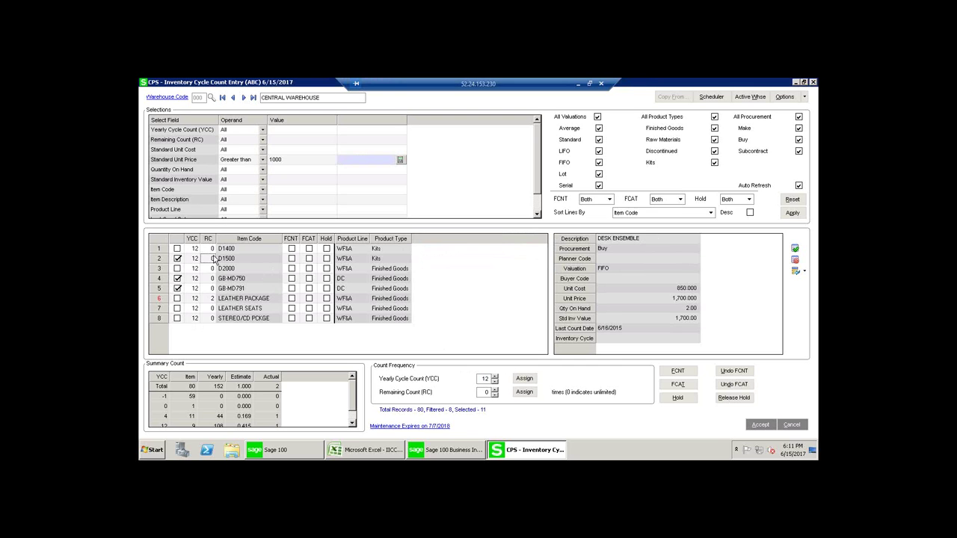
text(3)
key(Tab)
Review the cycle count generation job in the Task Scheduler and the Active Warehouse Code List, closing each window
click(711, 98)
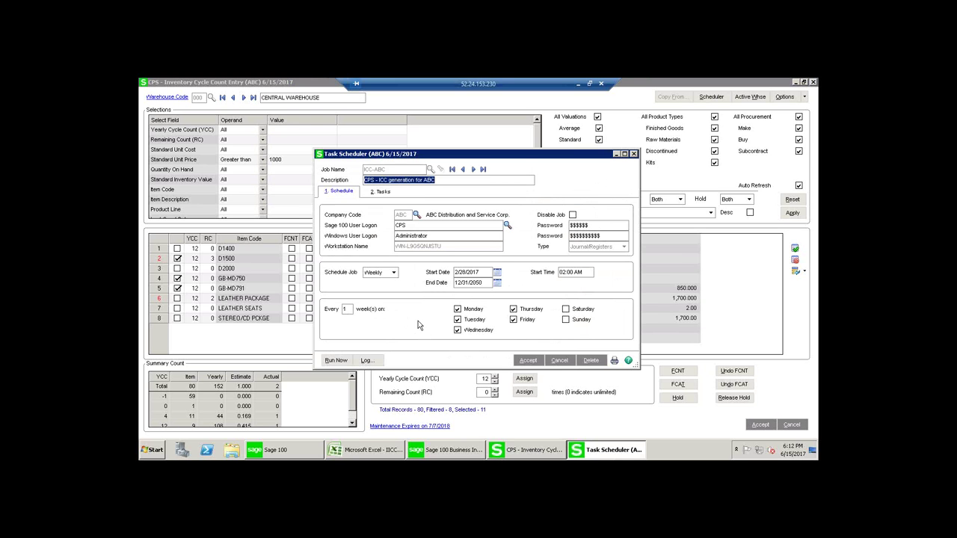
click(635, 154)
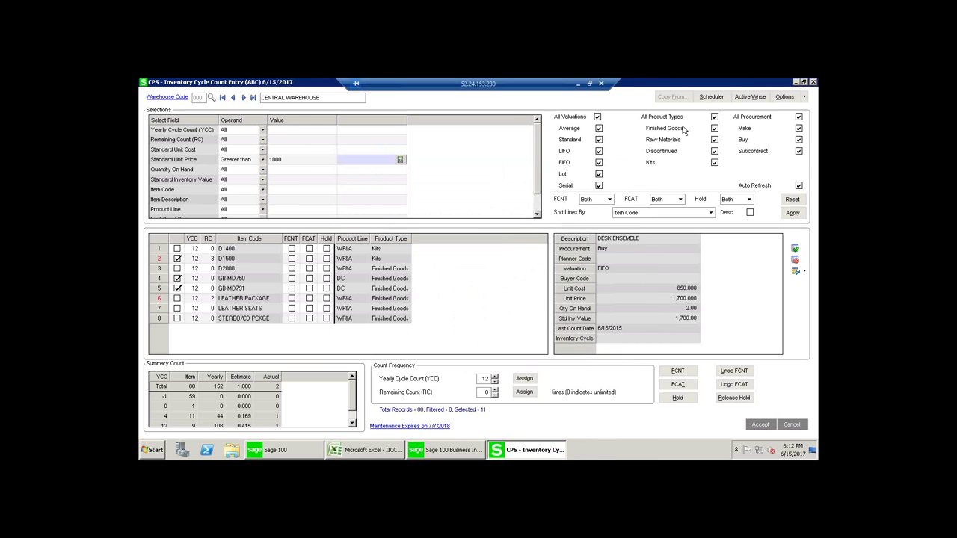
click(750, 97)
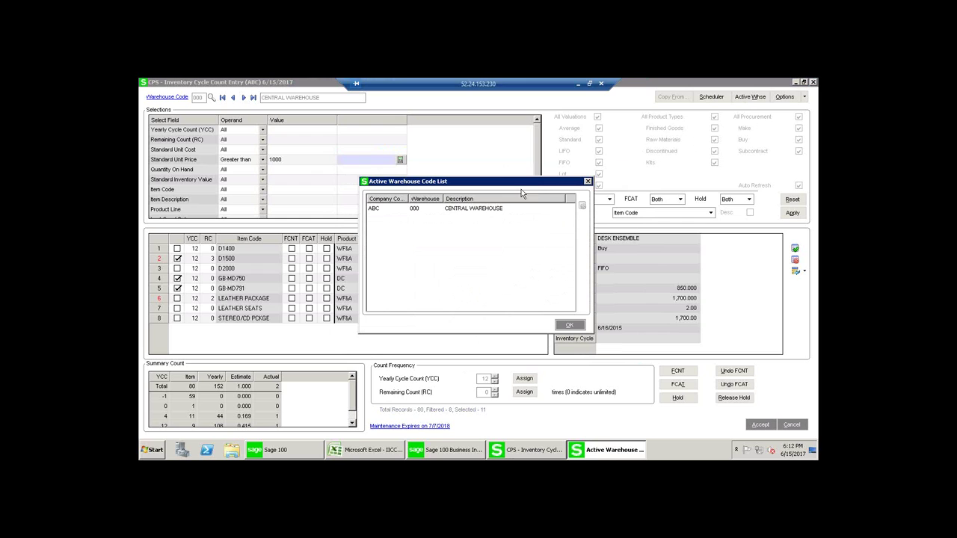
click(459, 208)
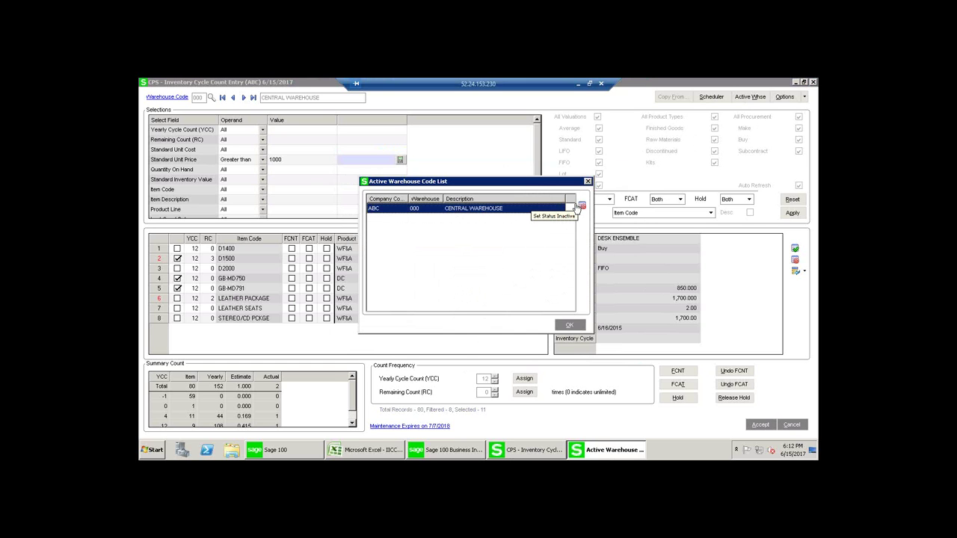
click(588, 181)
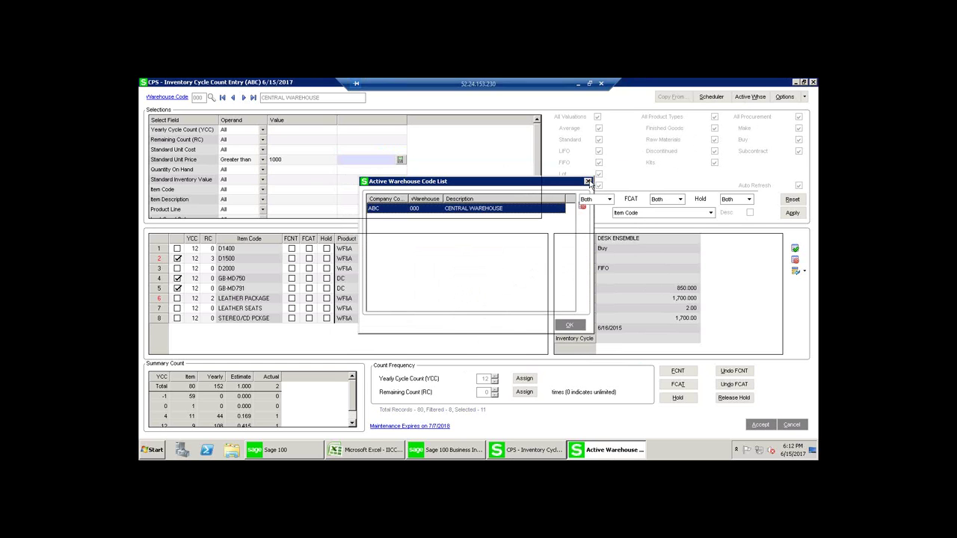
Review the Inventory Cycle Count Options without changing them, and open Exception Days Maintenance
click(784, 96)
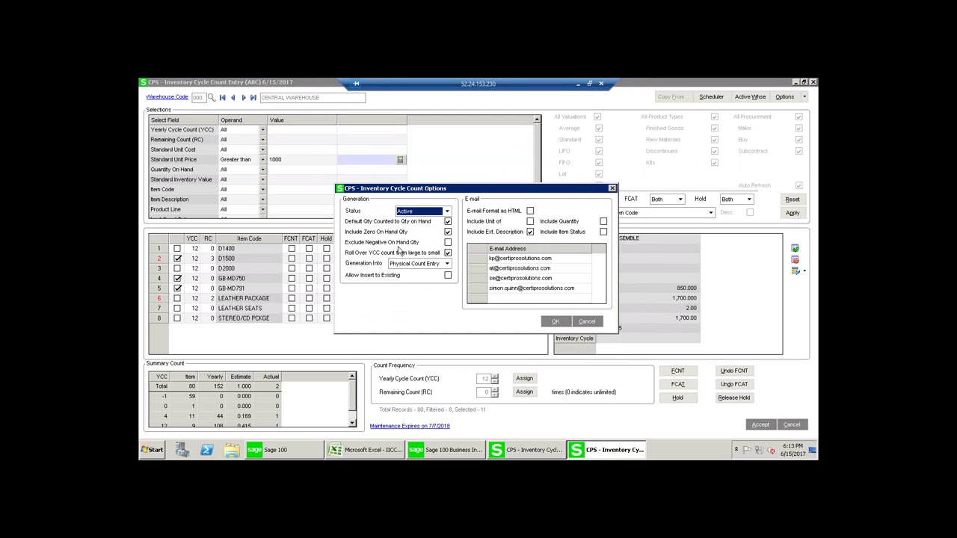
click(612, 189)
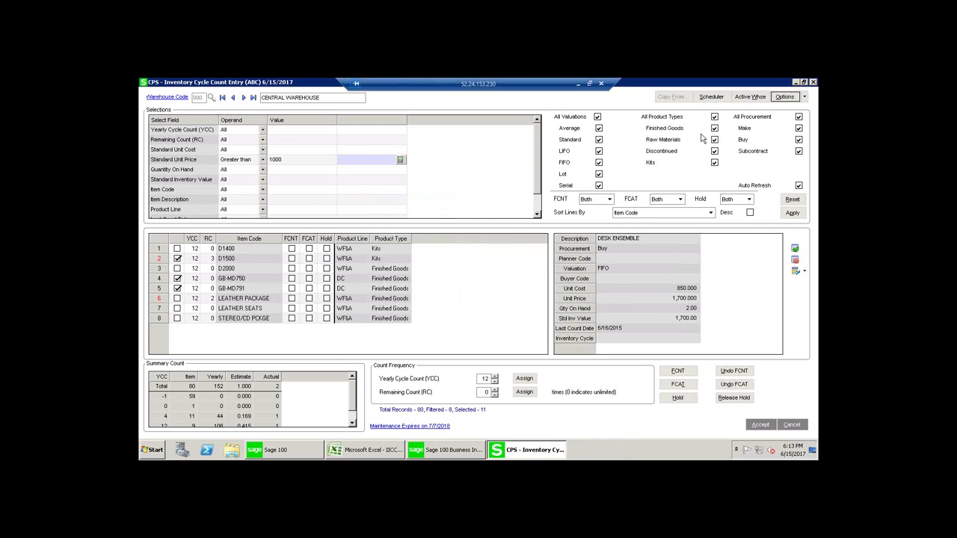
double_click(629, 83)
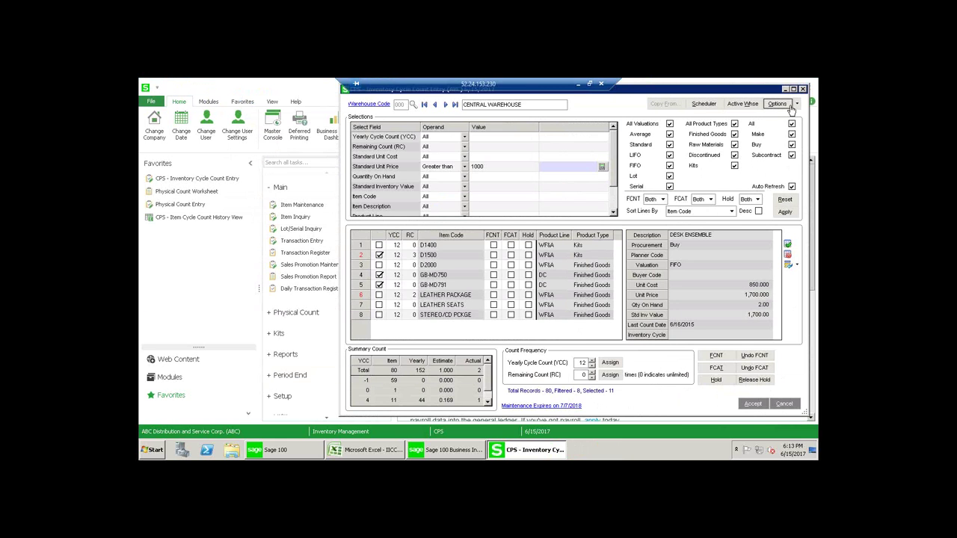
click(791, 108)
click(785, 118)
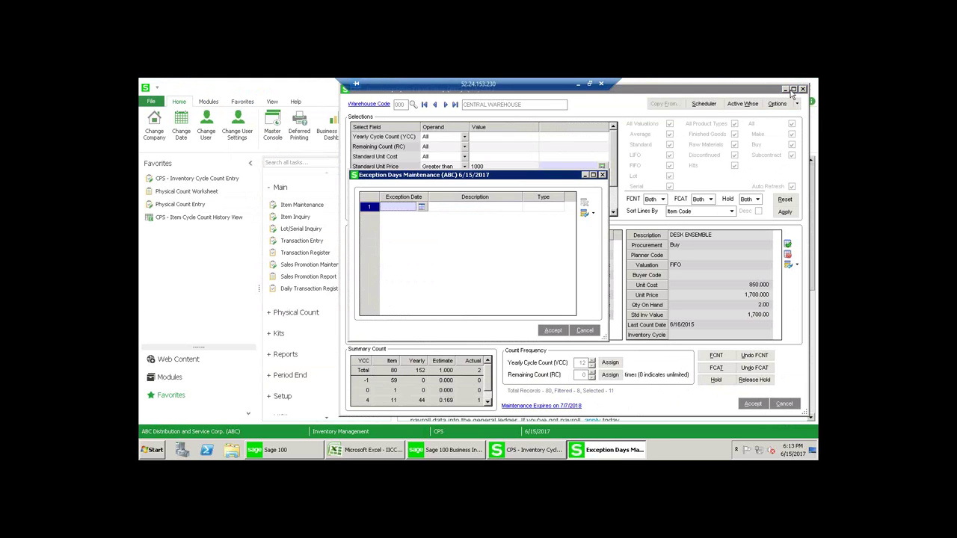
Bring Exception Days Maintenance back into view, close it, and open Manual Generation for the cycle count
click(789, 92)
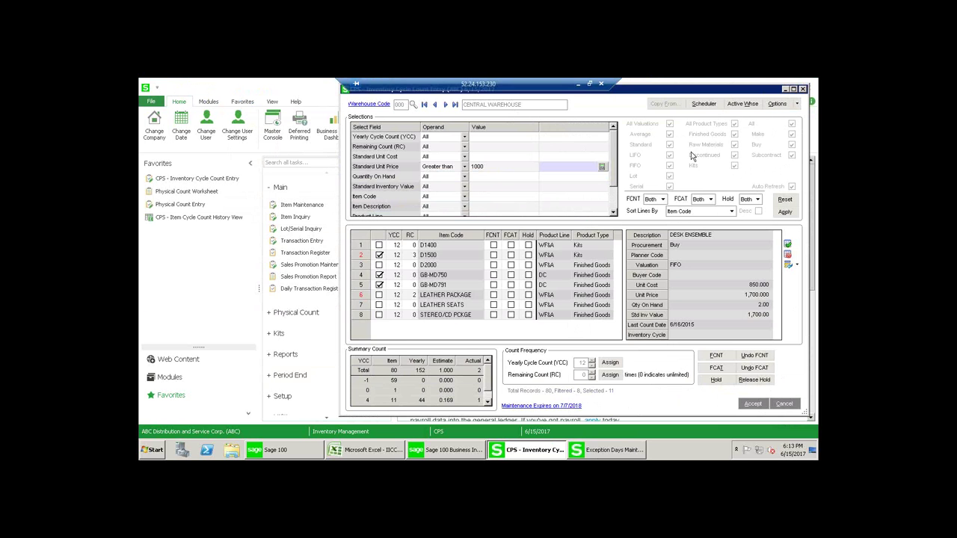
click(709, 87)
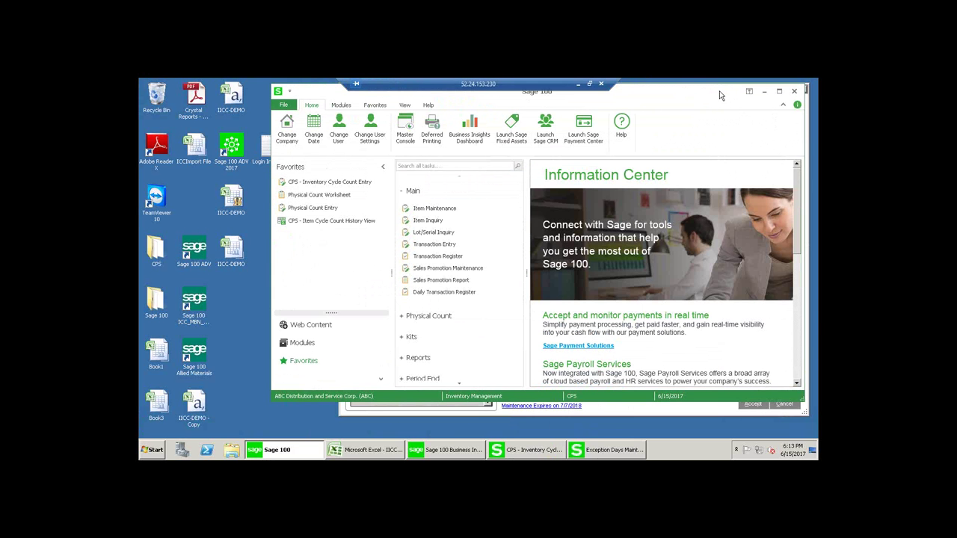
click(765, 92)
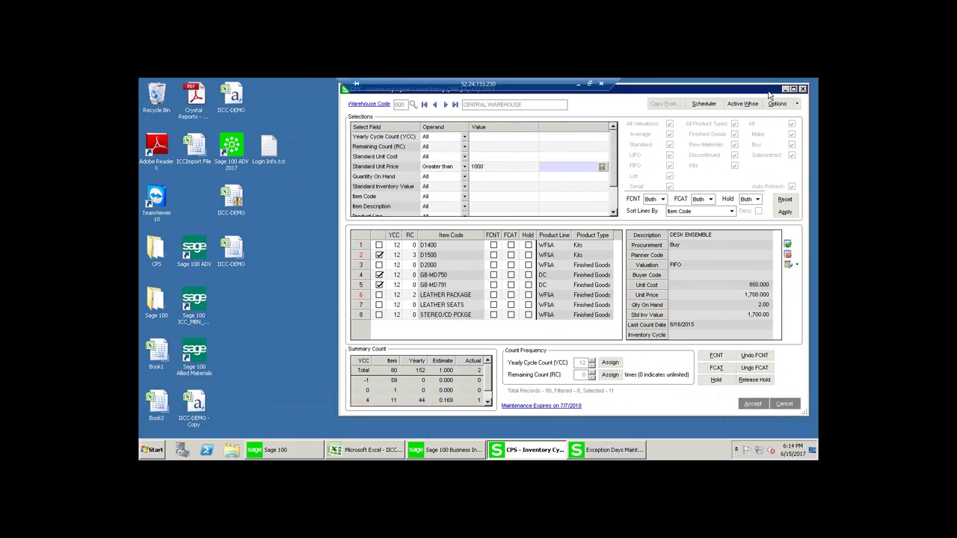
click(752, 99)
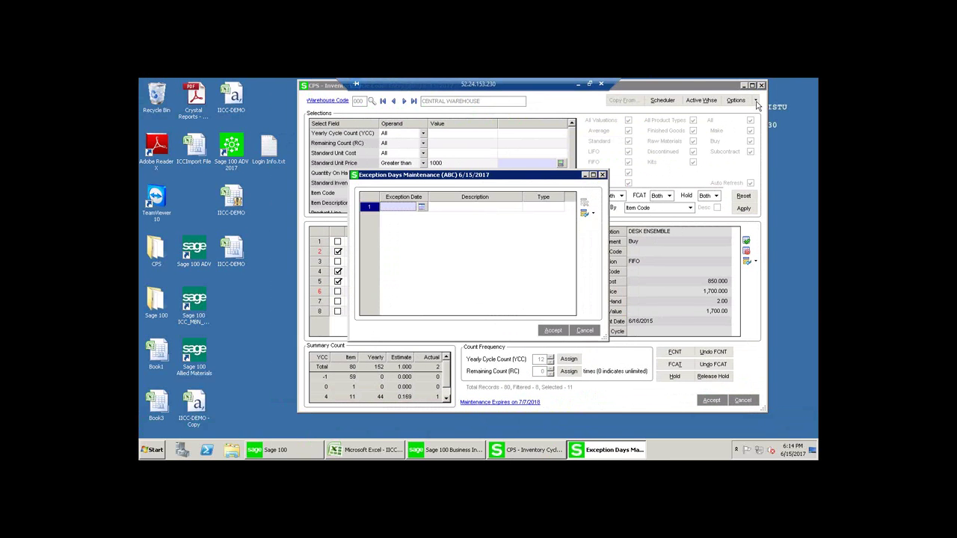
click(603, 175)
click(755, 100)
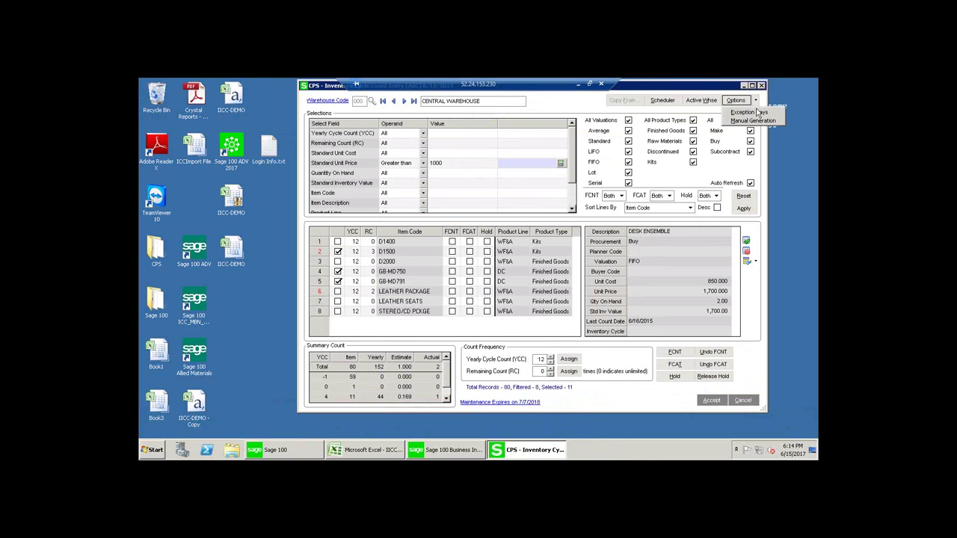
click(753, 124)
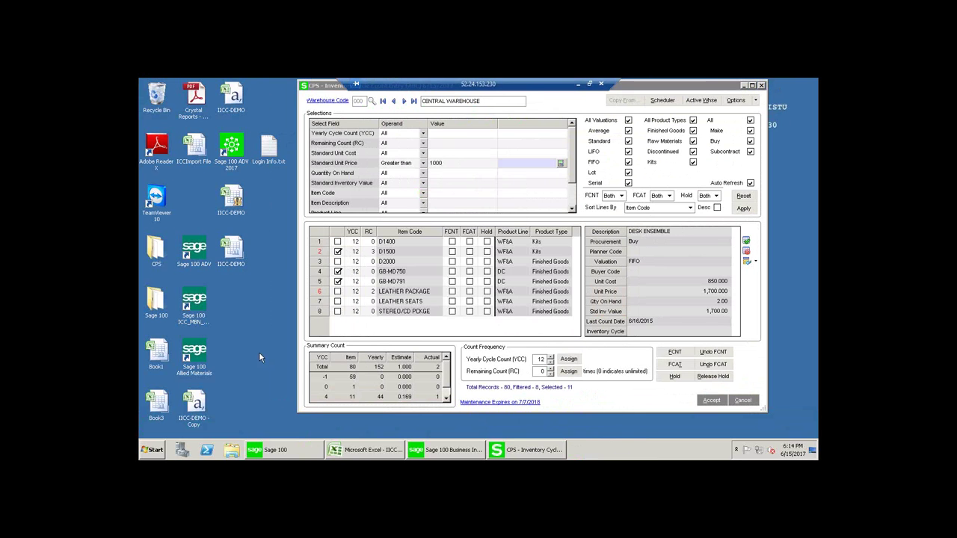
Switch to Excel to examine the IICC-DEMO count sheet, and minimize it
click(272, 451)
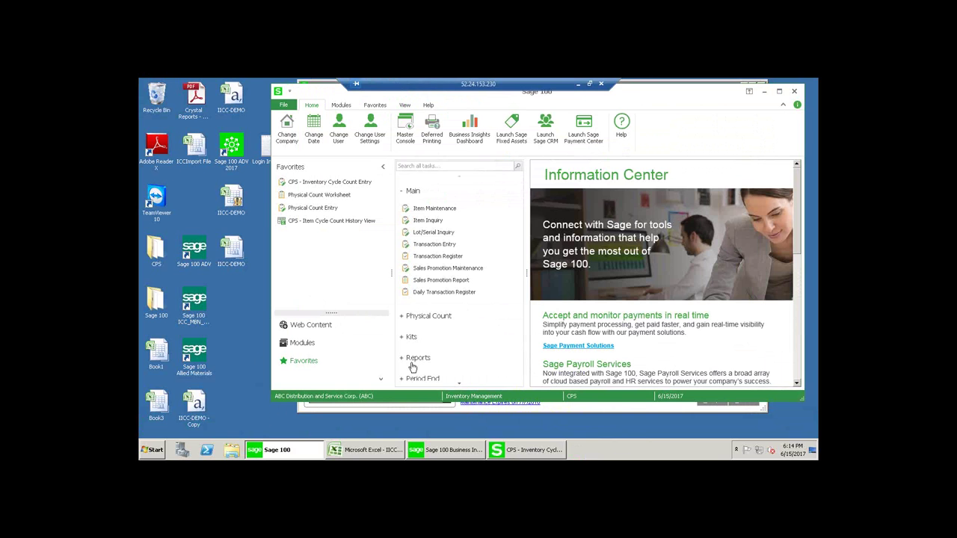
mouse_move(368, 451)
click(366, 428)
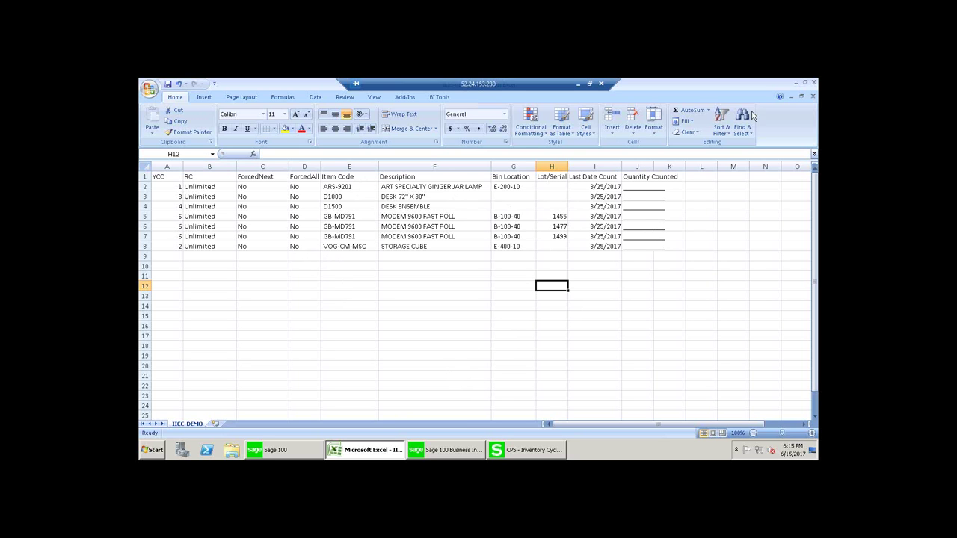
click(794, 84)
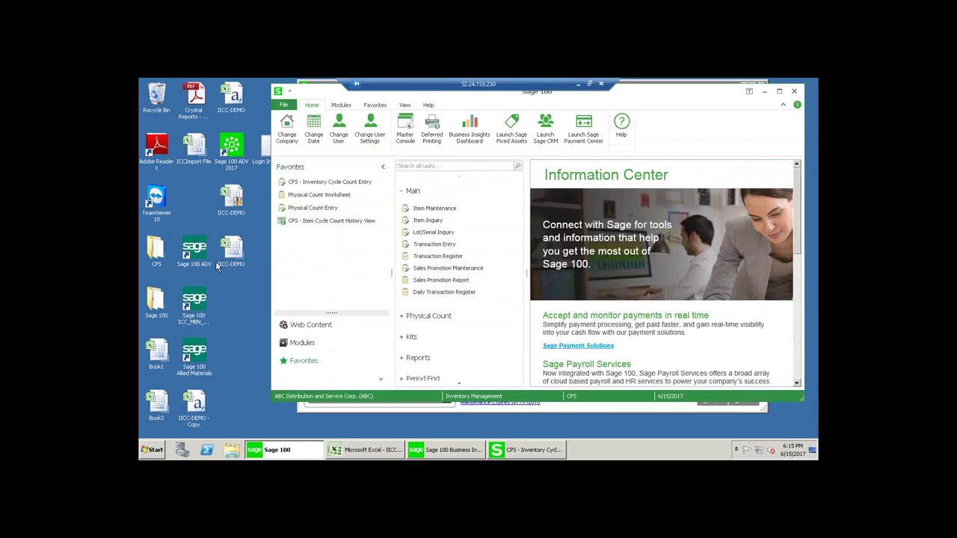
Bring the Sage 100 main window forward, maximize it and open Physical Count Entry
click(275, 450)
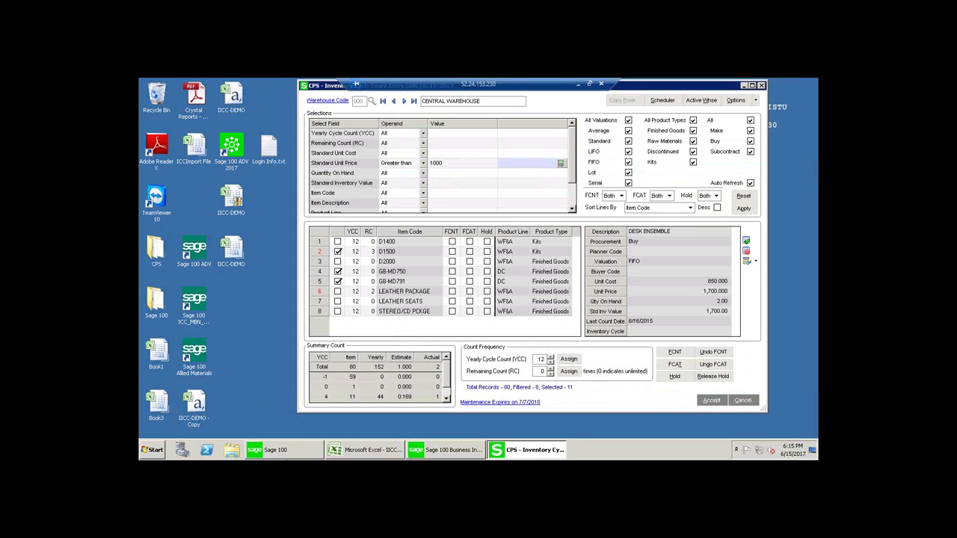
click(275, 450)
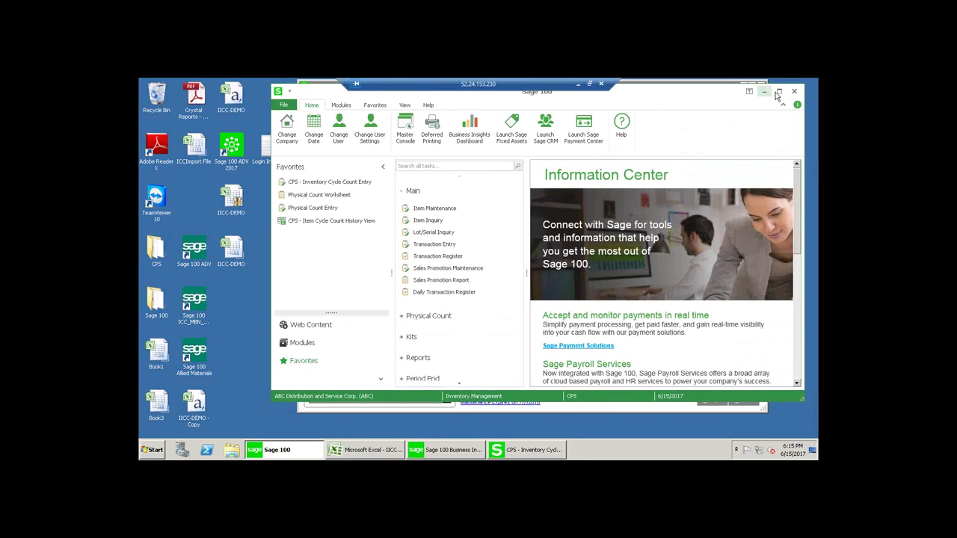
click(779, 91)
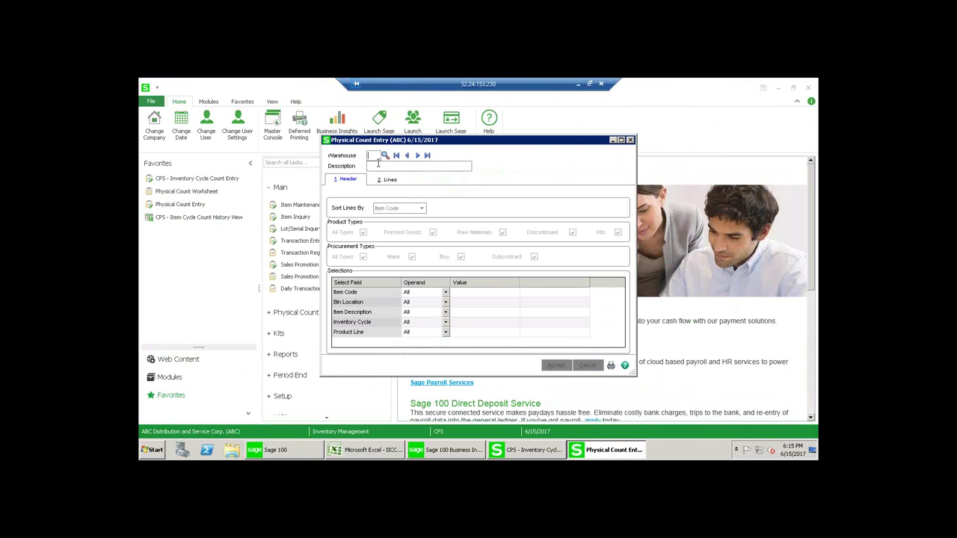
Try to load warehouse 100 in Physical Count Entry, and close the window
text(100)
key(Tab)
click(376, 154)
text(100)
key(Tab)
click(379, 157)
text(100)
key(Tab)
click(630, 140)
View the Inventory Cycle Count History in Business Insights Explorer, and return to Inventory Cycle Count Entry
click(447, 452)
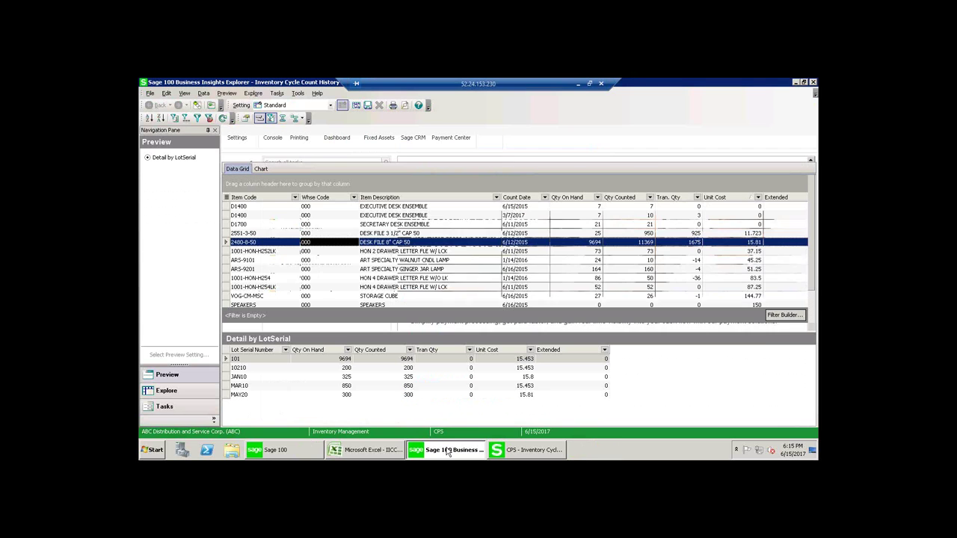
click(523, 452)
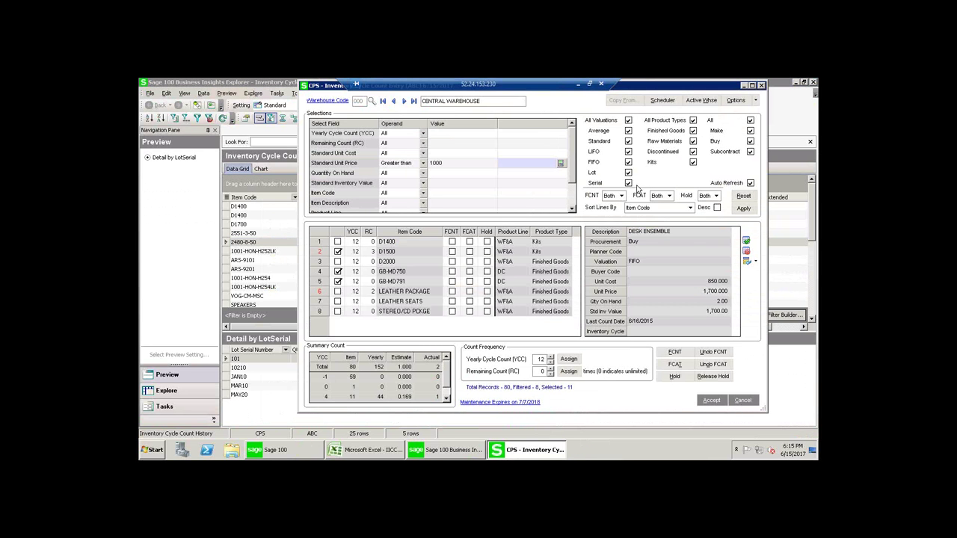
Close Inventory Cycle Count Entry without saving the changes, and minimize the Inventory Cycle Count History window
click(761, 85)
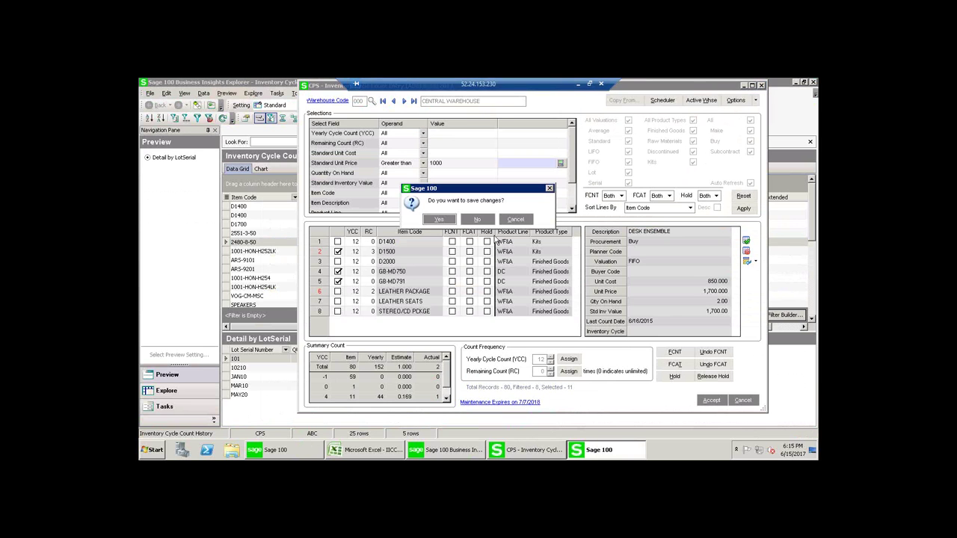
click(479, 219)
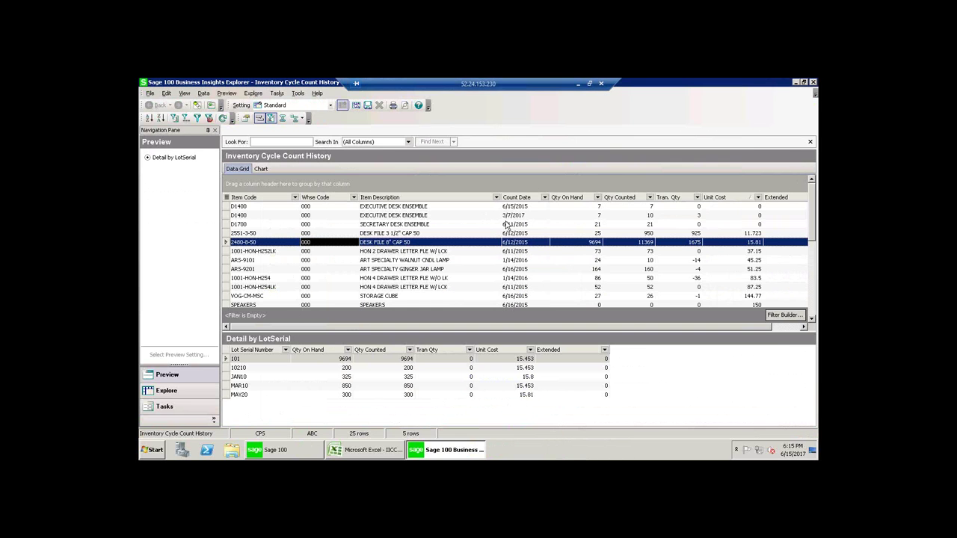
click(796, 84)
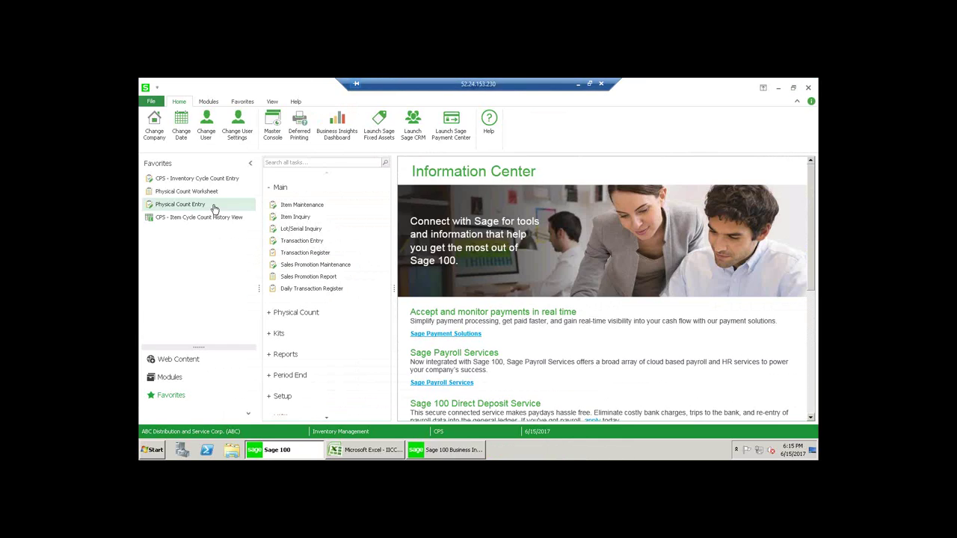
Open Physical Count Entry to view its header and selection settings
click(181, 205)
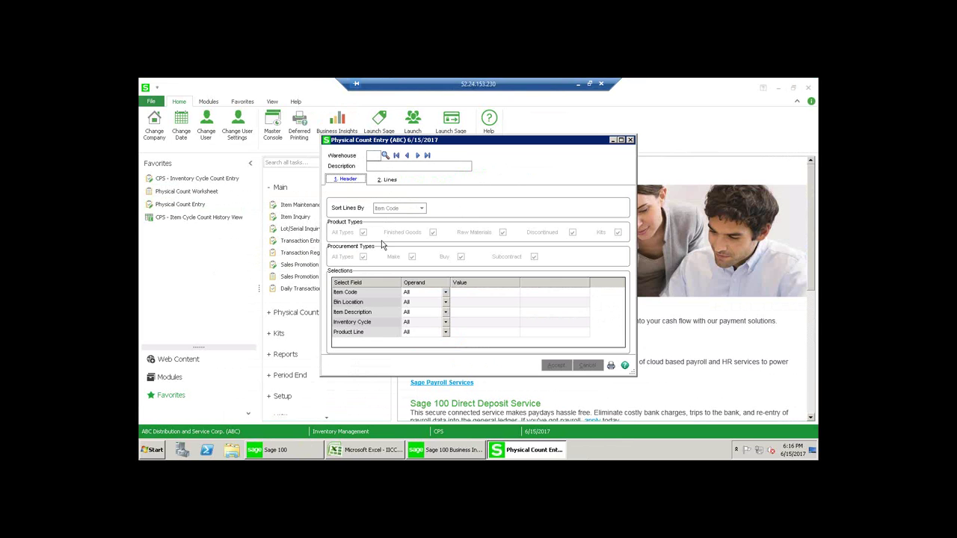
click(468, 449)
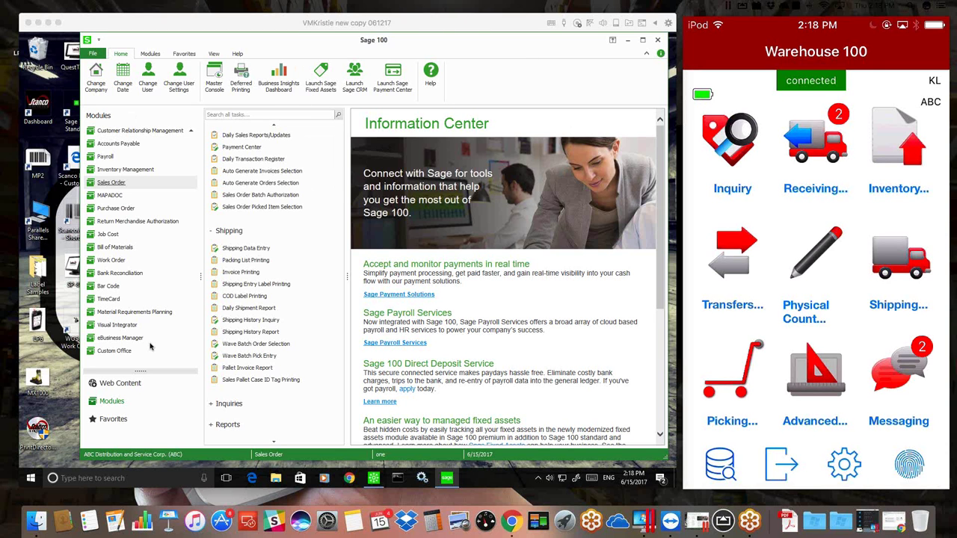
Open Wave Batch Order Selection and create a wave pick with the next number and the description "Thursday PM pick list"
click(281, 344)
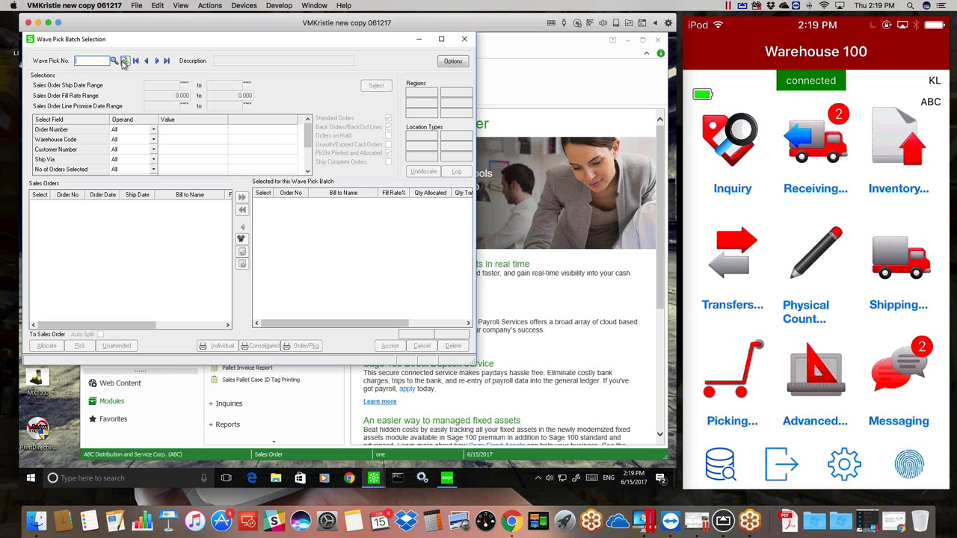
click(124, 61)
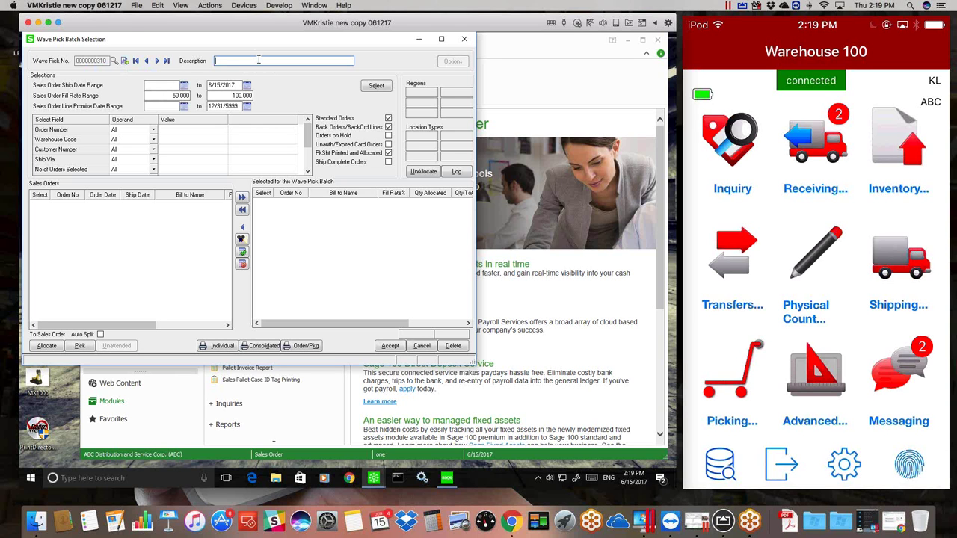
click(258, 60)
text(Thu)
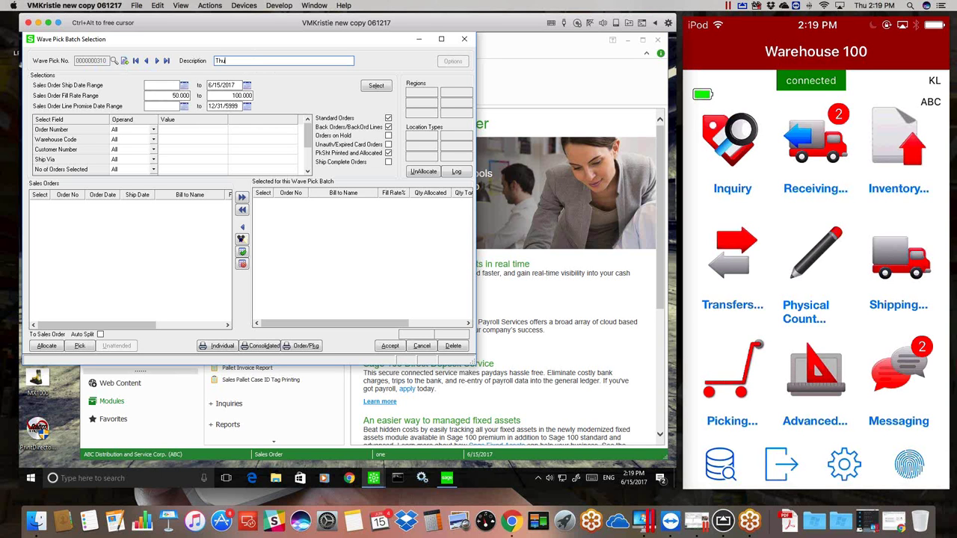
text(rsday PM pick list)
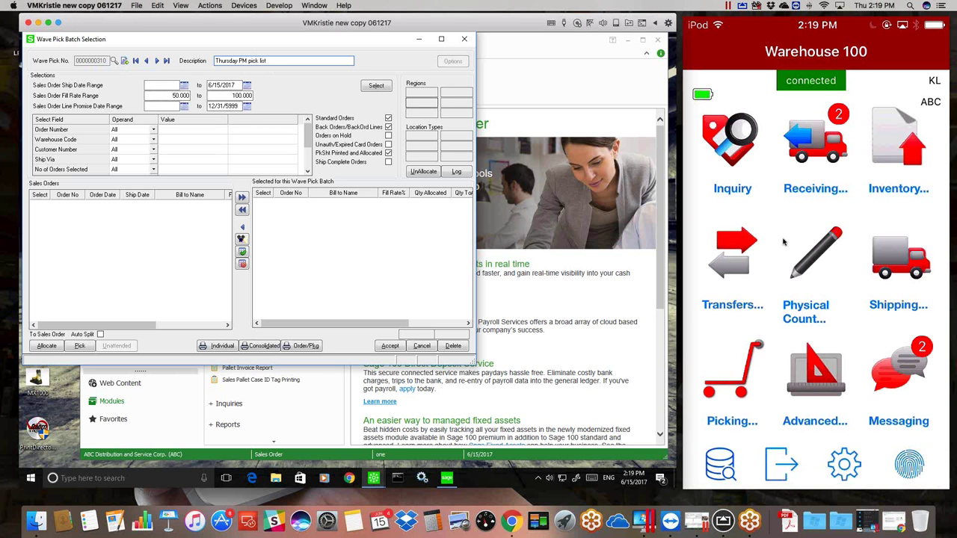
key(ctrl+a)
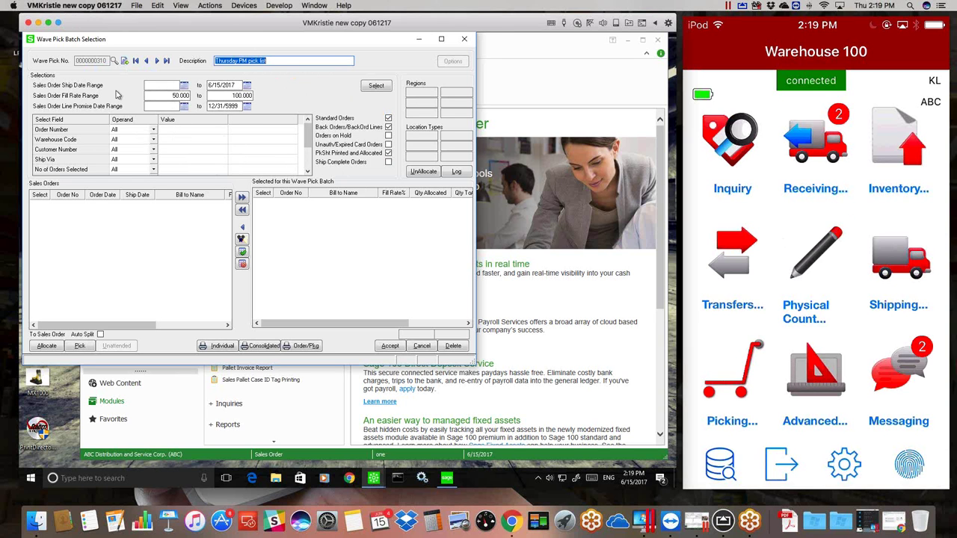
Set the start of the sales order ship date range to 6/12/2017 and the minimum fill rate to 75
click(161, 84)
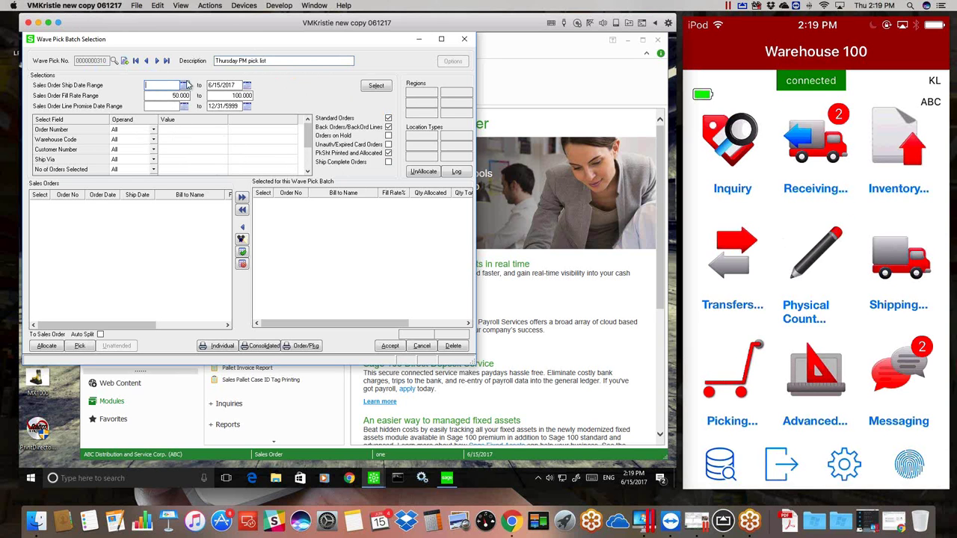
click(183, 85)
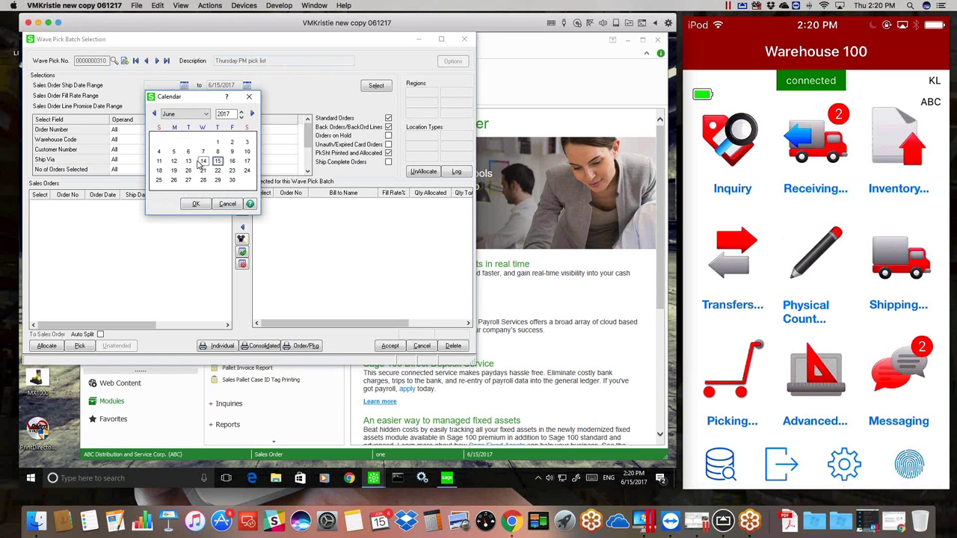
click(174, 162)
click(173, 162)
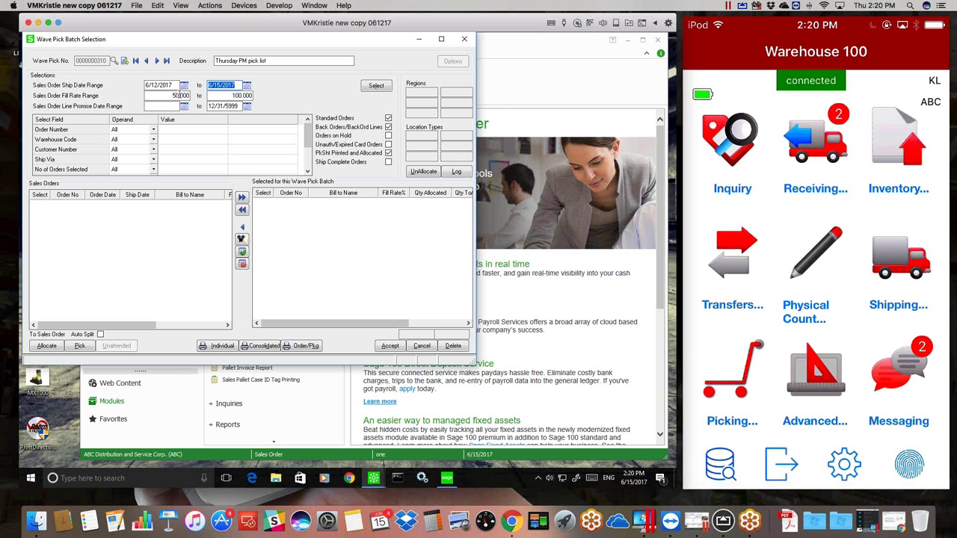
click(180, 96)
text(75)
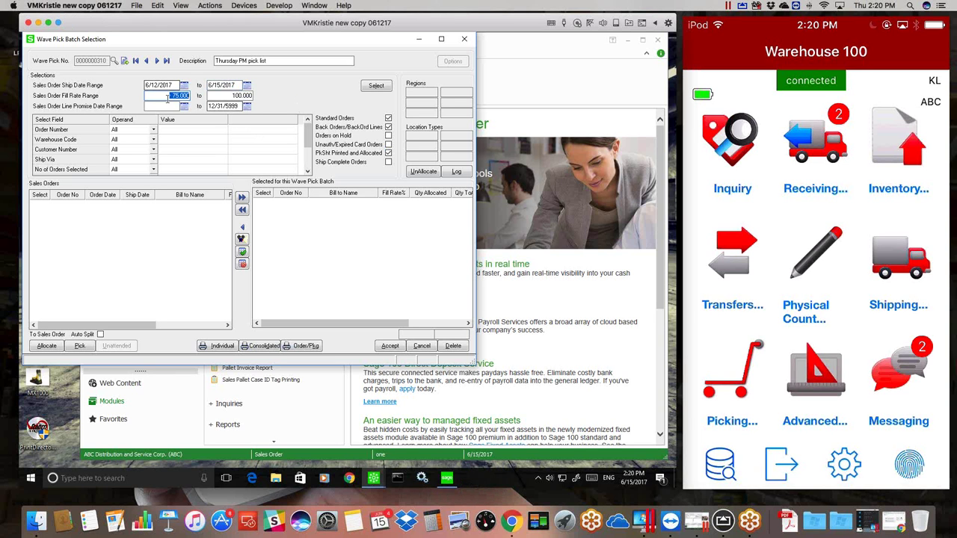
click(169, 105)
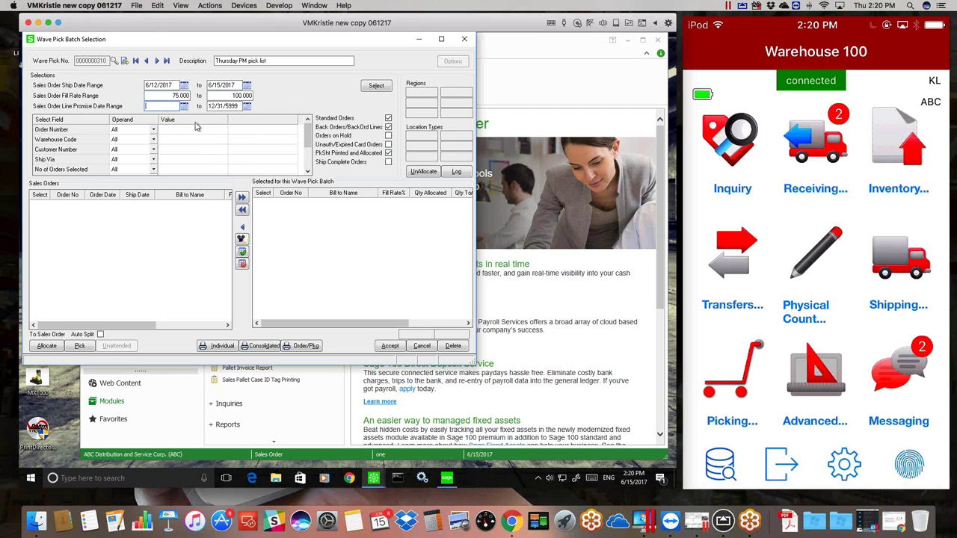
Examine the available order selection fields and the Ship Via shipping code list without setting any filter
click(310, 148)
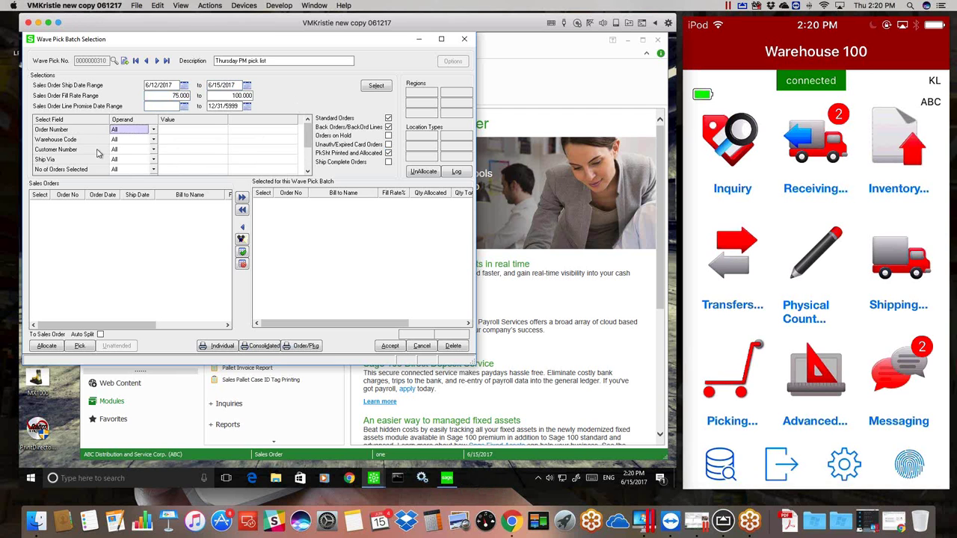
scroll(101, 153, down, 1)
click(307, 120)
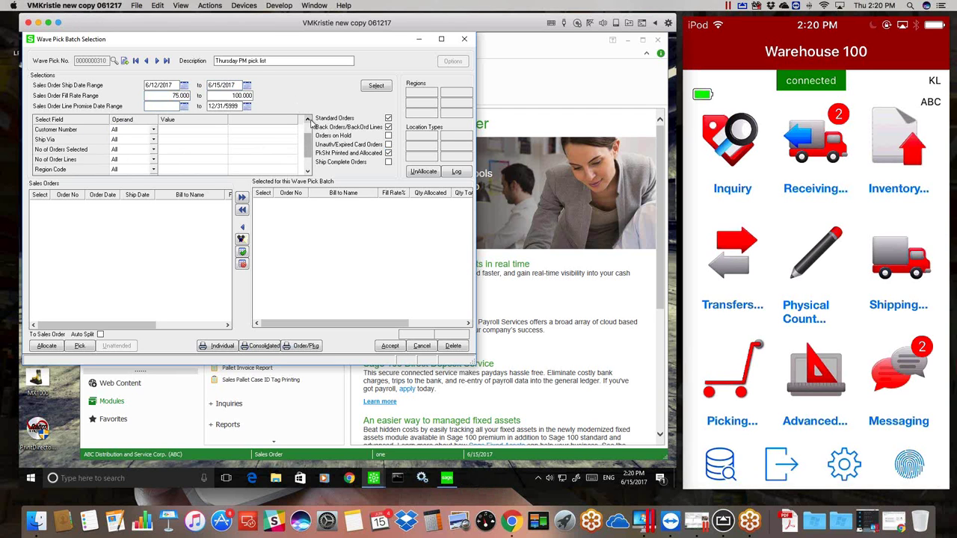
click(308, 119)
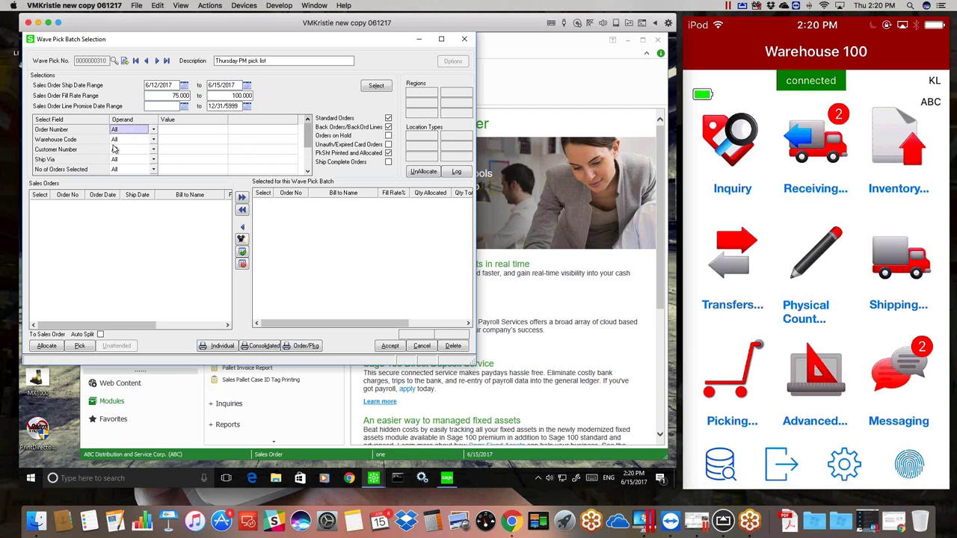
click(170, 160)
click(221, 161)
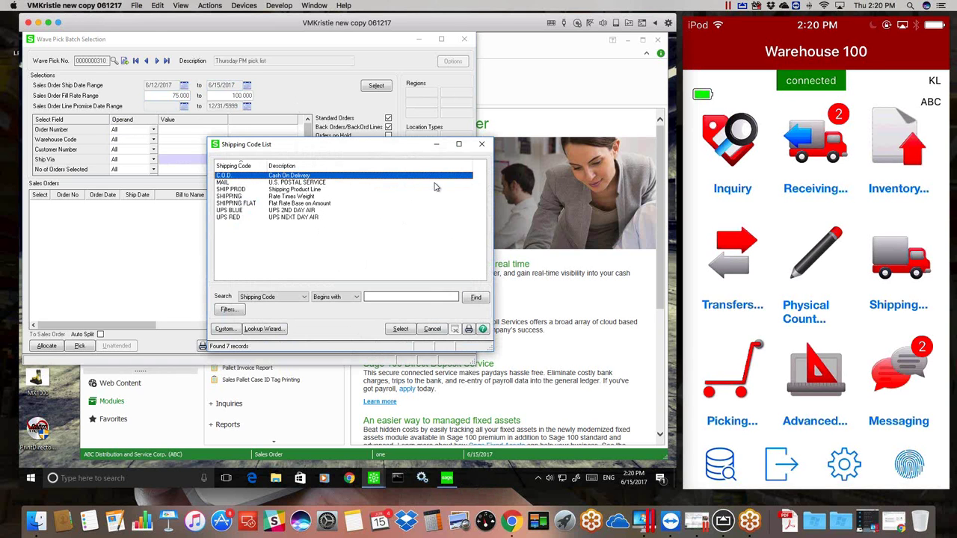
click(485, 147)
scroll(240, 159, down, 2)
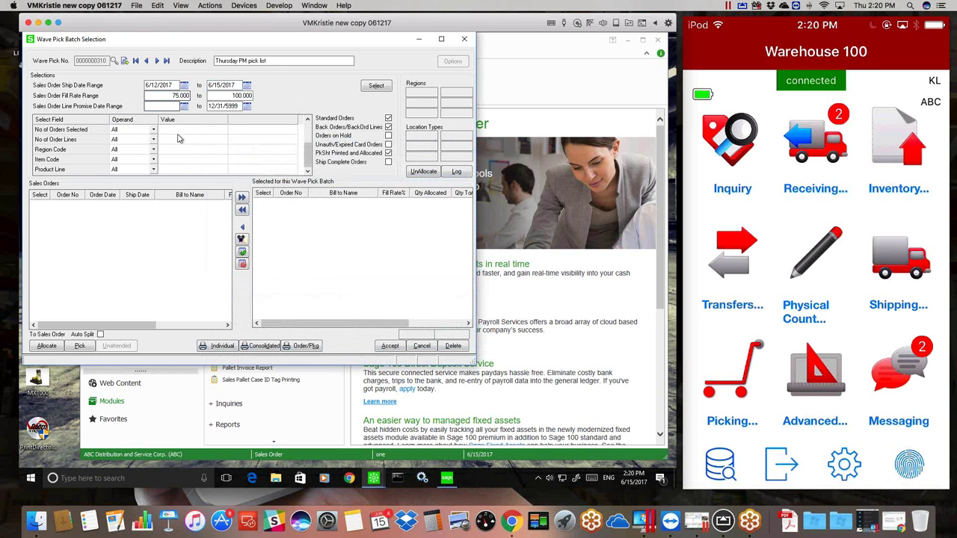
click(307, 120)
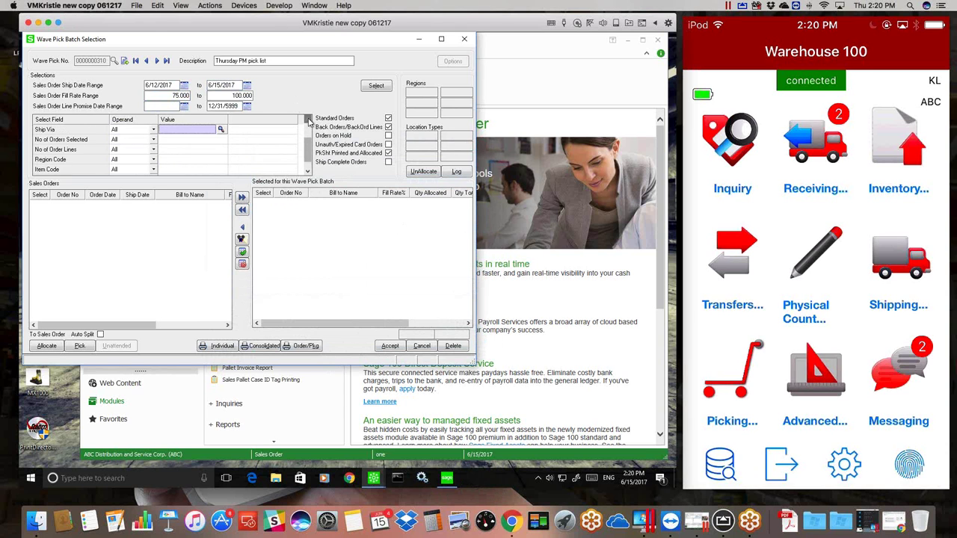
click(307, 120)
click(308, 120)
click(307, 120)
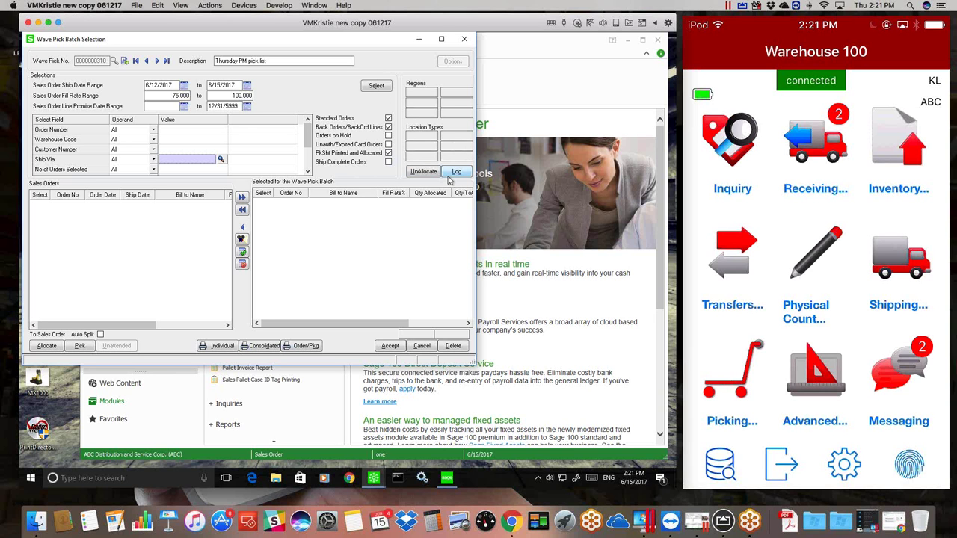
Preview the error log of the wave pick batch and close it
click(459, 173)
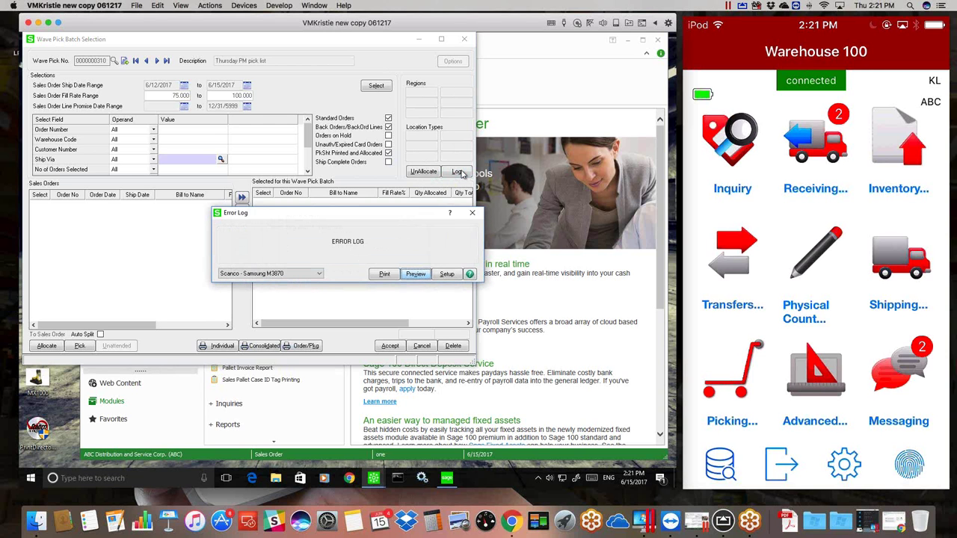
click(416, 274)
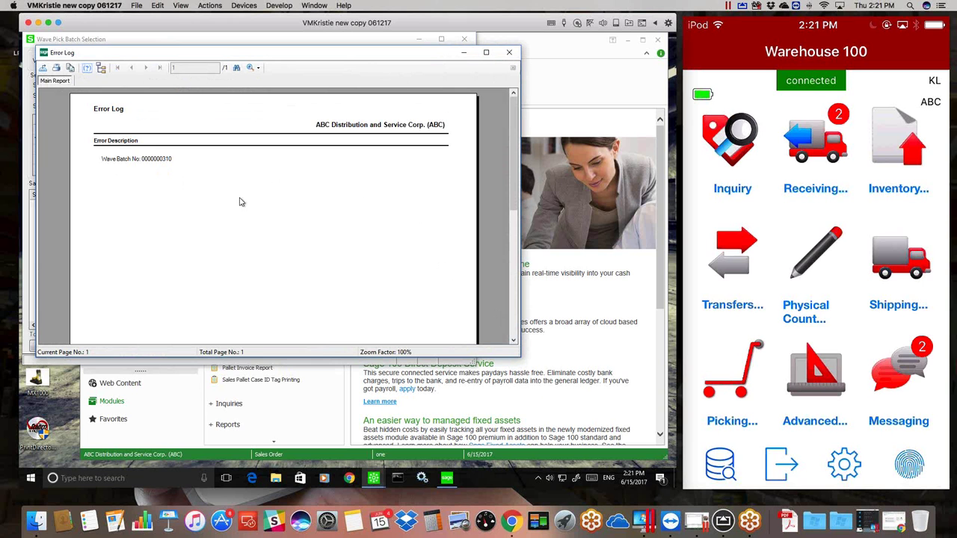
click(509, 52)
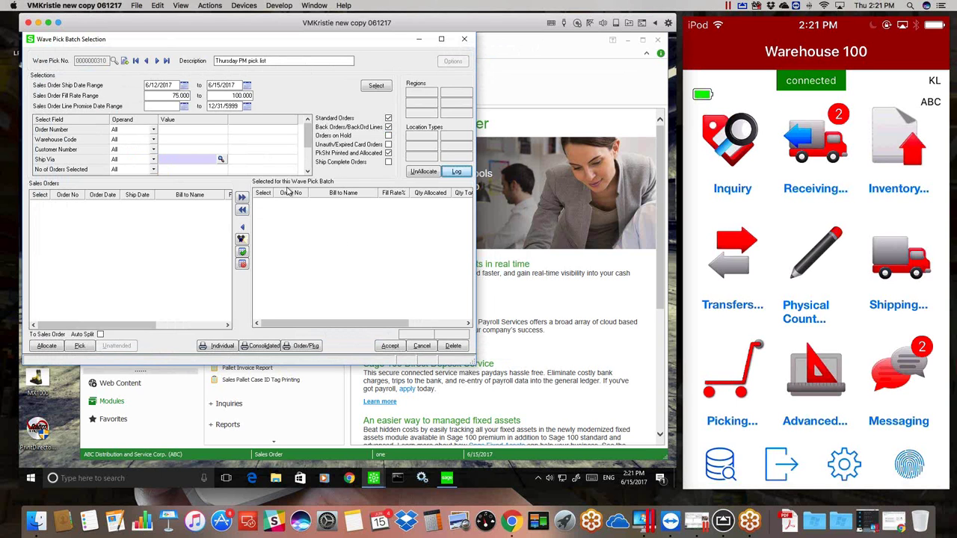
Retrieve the matching sales orders, add only the last two to the wave pick batch, and accept it
click(380, 87)
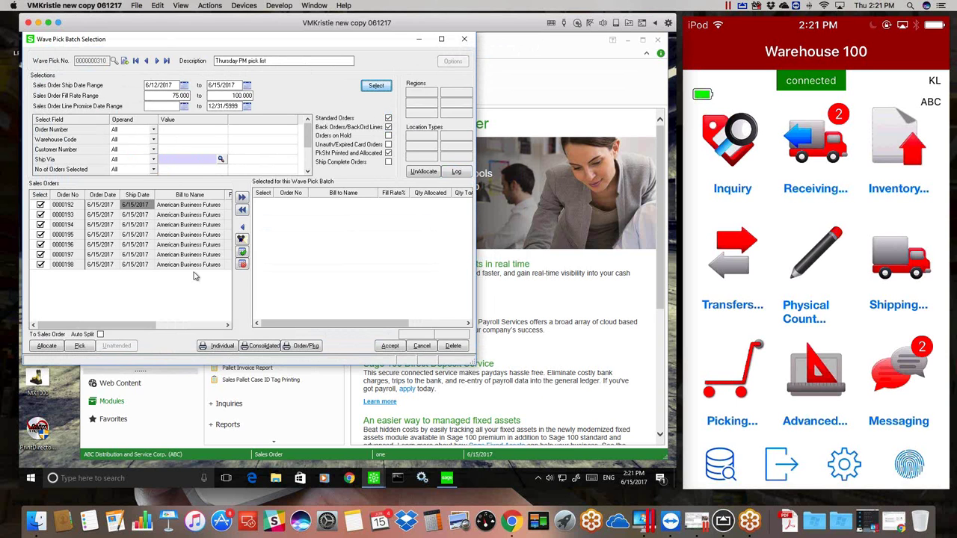
click(40, 205)
click(41, 215)
click(40, 225)
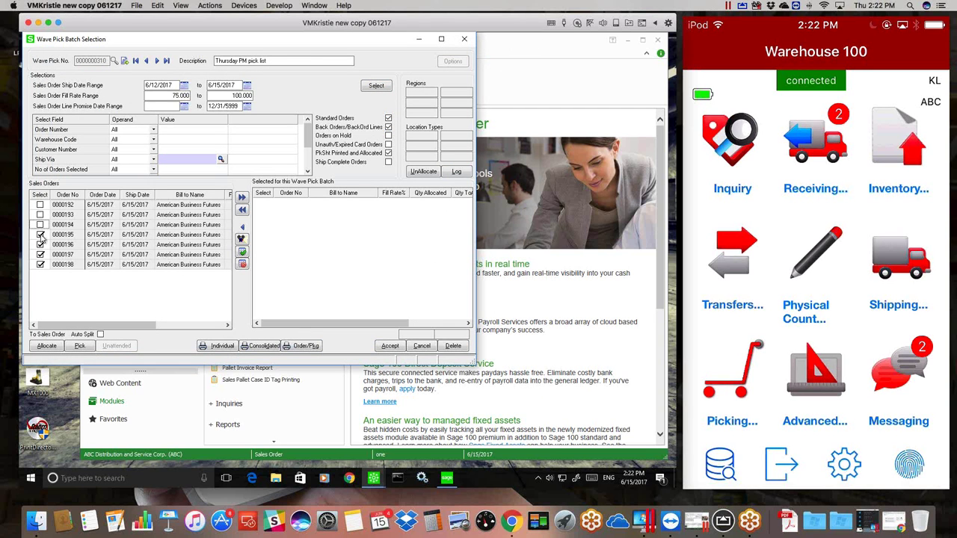
click(41, 234)
click(40, 245)
click(241, 198)
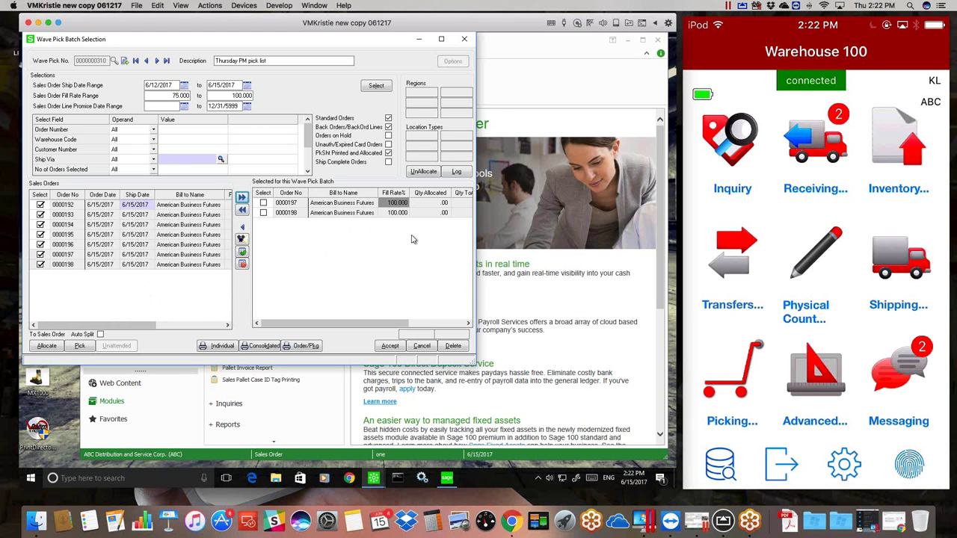
click(396, 347)
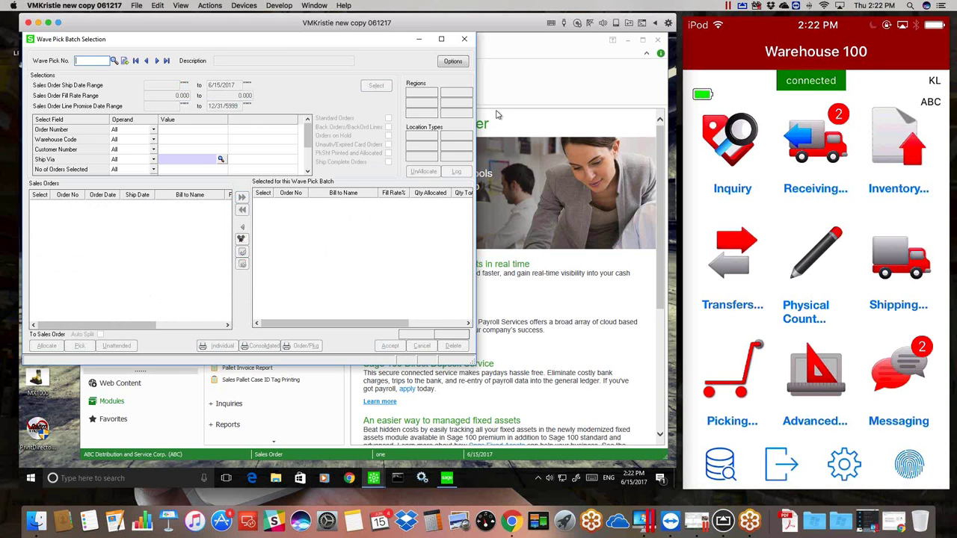
Review the Select By Fill Rate Wave Batch Options and close them
click(453, 62)
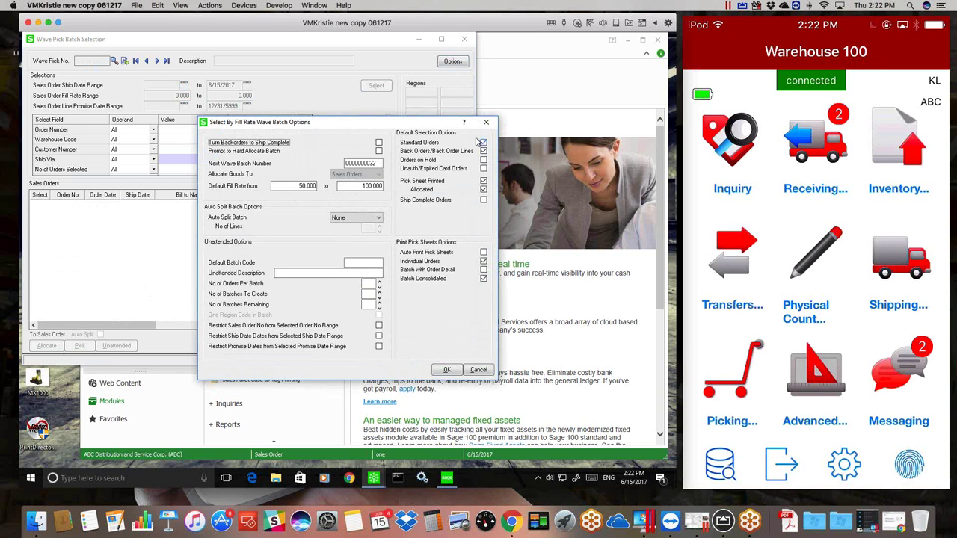
click(447, 369)
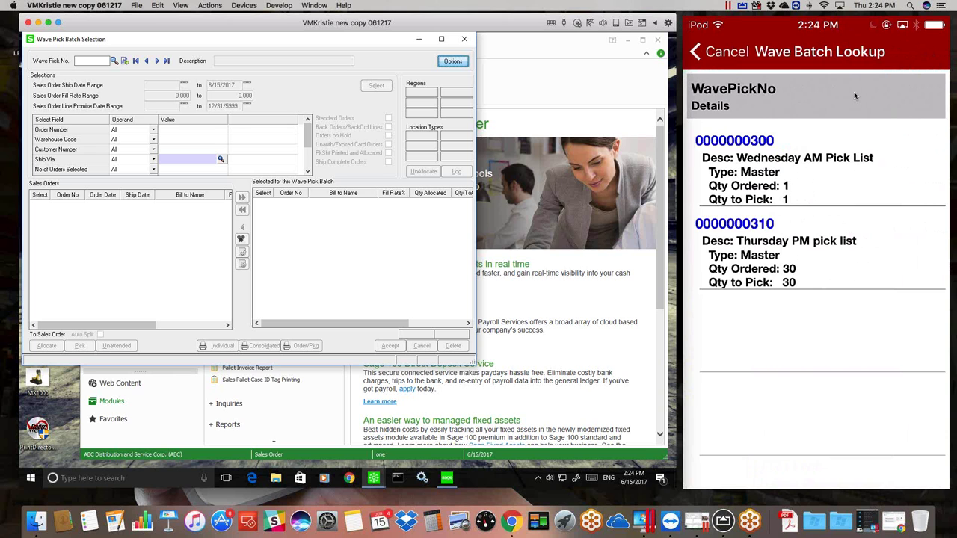
On the mobile device, load the Thursday PM pick list wave batch for warehouse 000 and pick 5 of item 6655
click(806, 244)
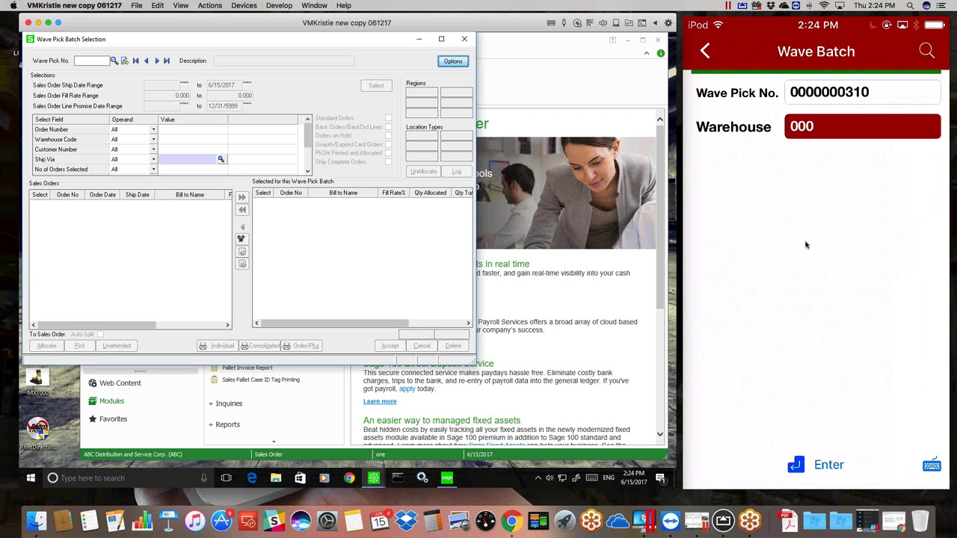
key(Return)
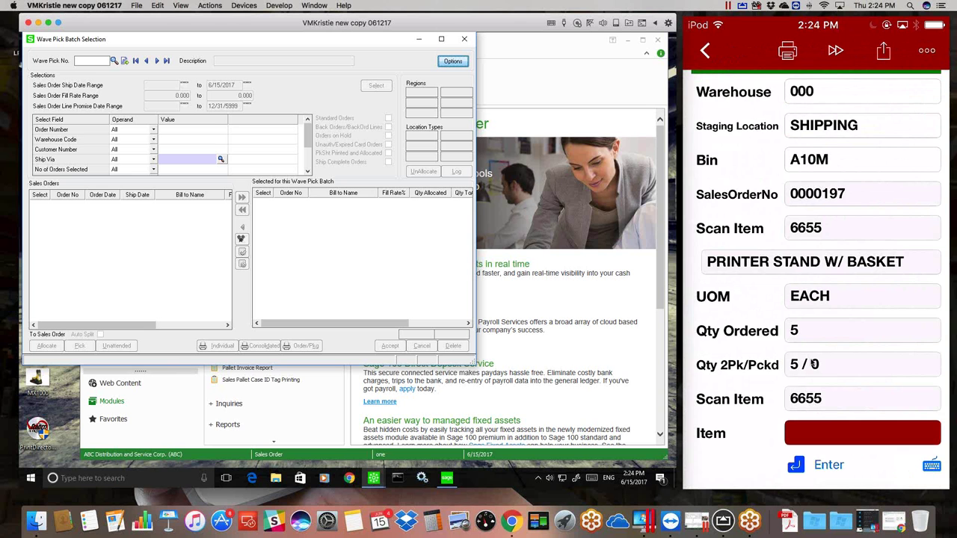
text(6655)
key(Return)
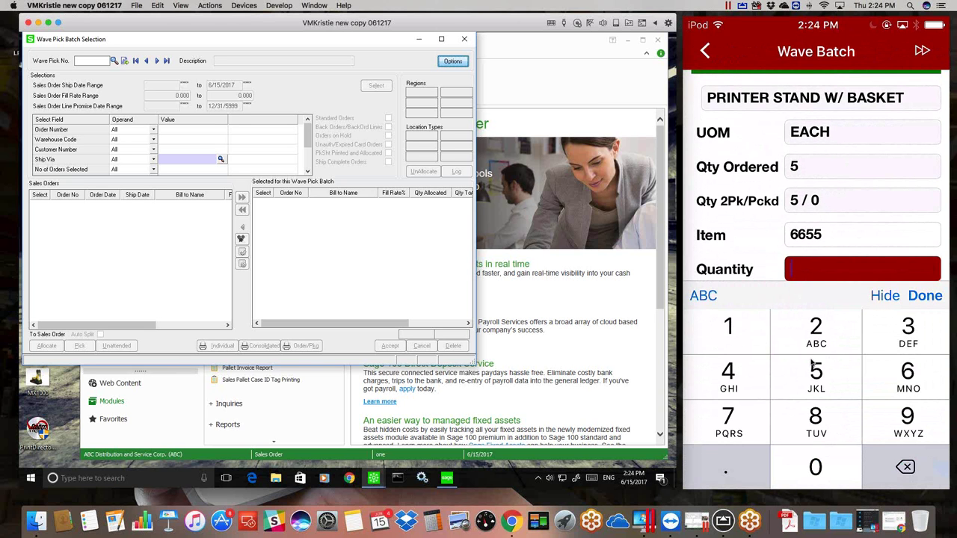
text(5)
key(Return)
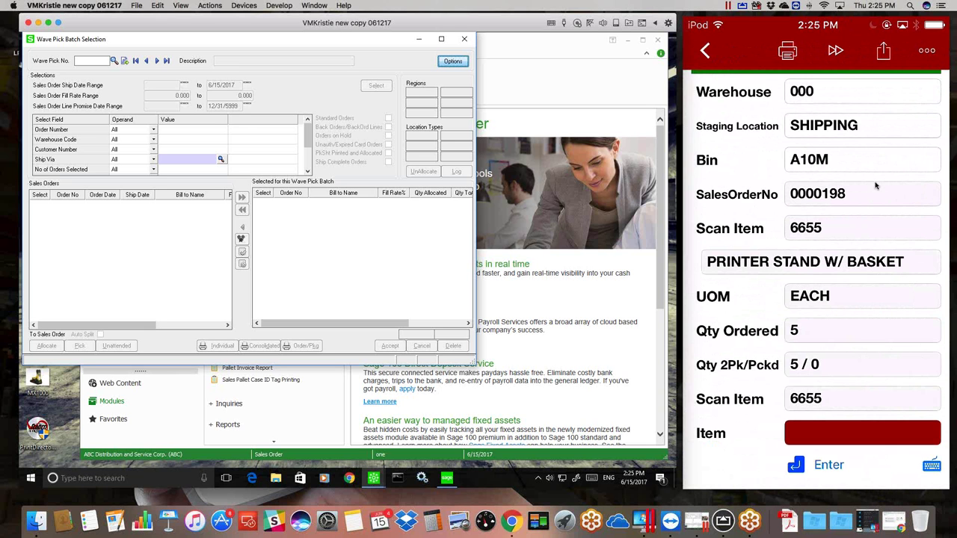
Try to scan the mismatched item 1001-HON-H252 on the pick line for item 6655, and clear the entry
text(1001-HON-H252)
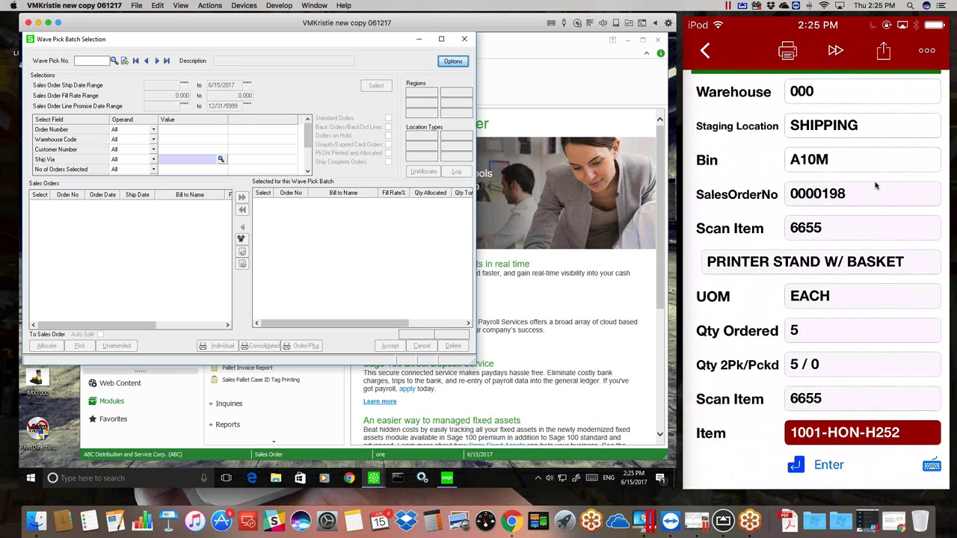
key(Return)
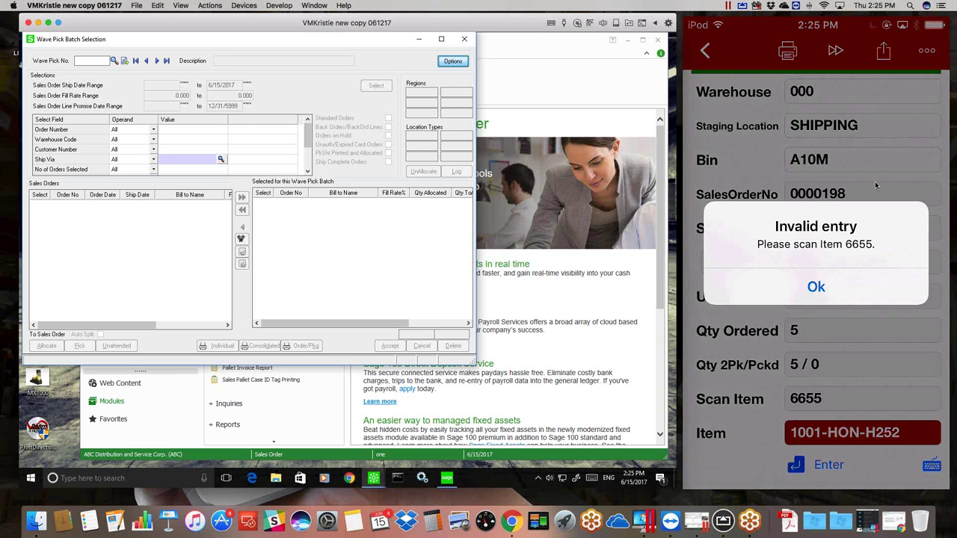
key(Return)
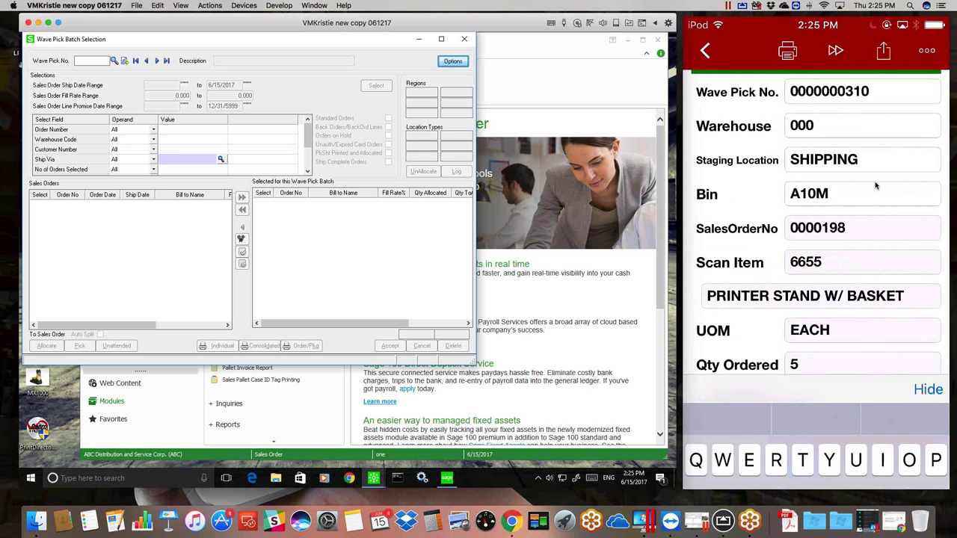
key(BackSpace)
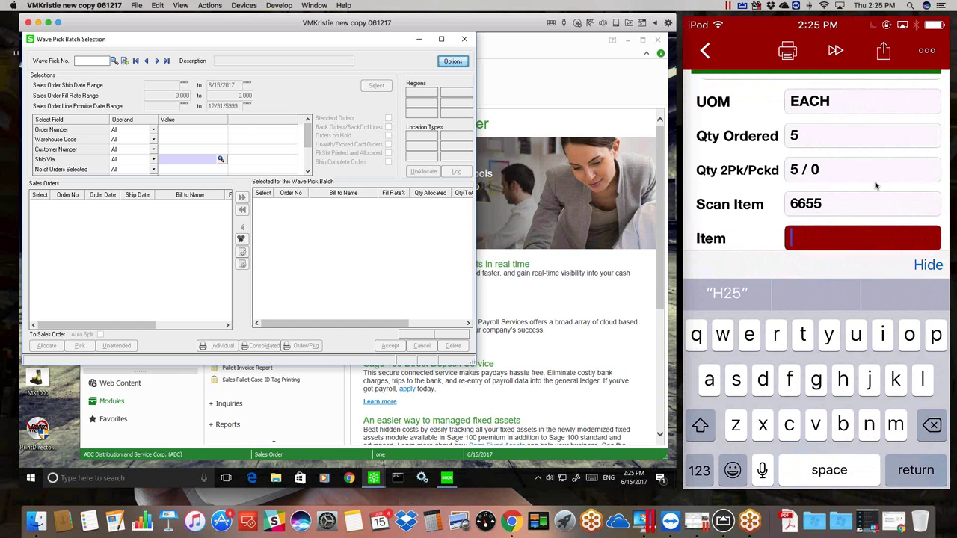
Scan item 6655 and pick 5 of it from bin A10M for the current sales order
text(6655)
key(Return)
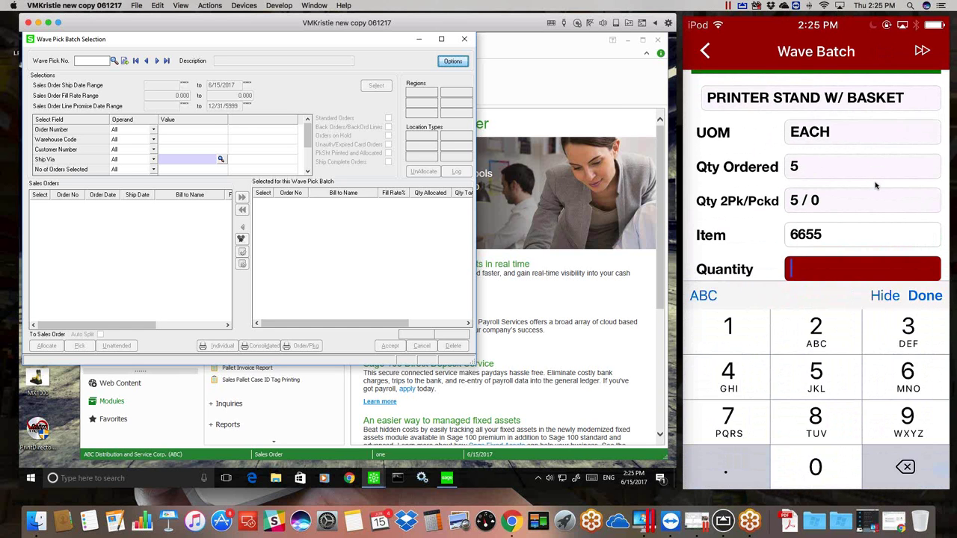
text(5)
key(Return)
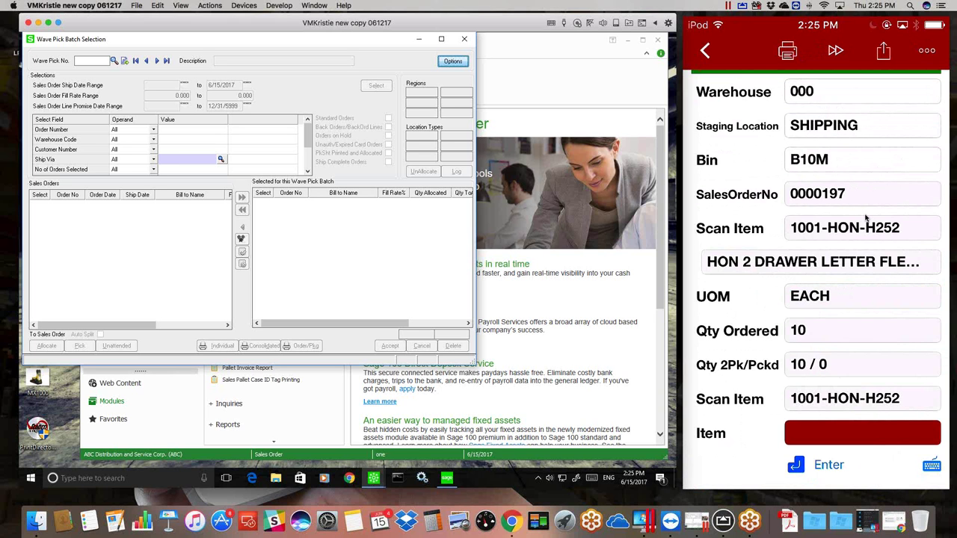
Pick 10 of item 1001-HON-H252 from bin B10M for each of the two sales orders, and commit the batch with picking finalized
text(1001-HON-H252)
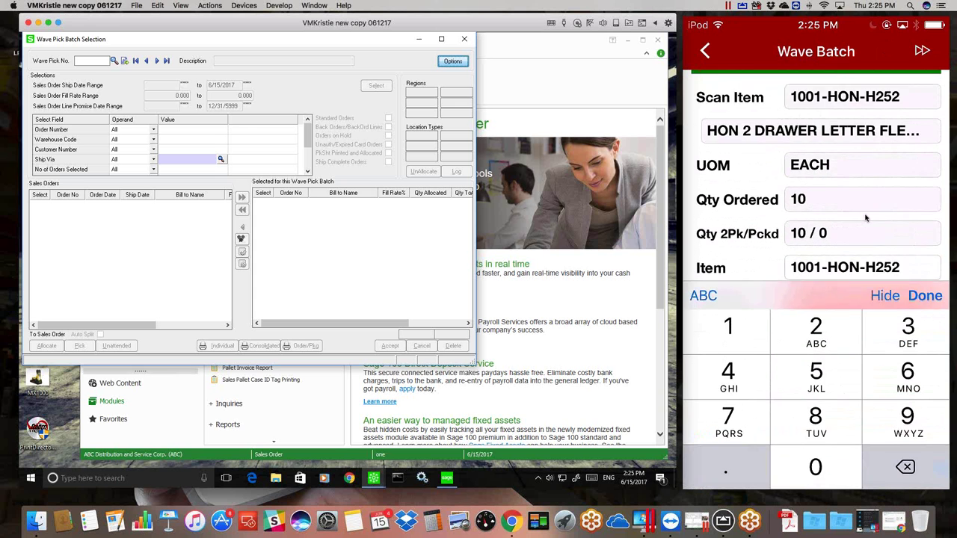
text(10)
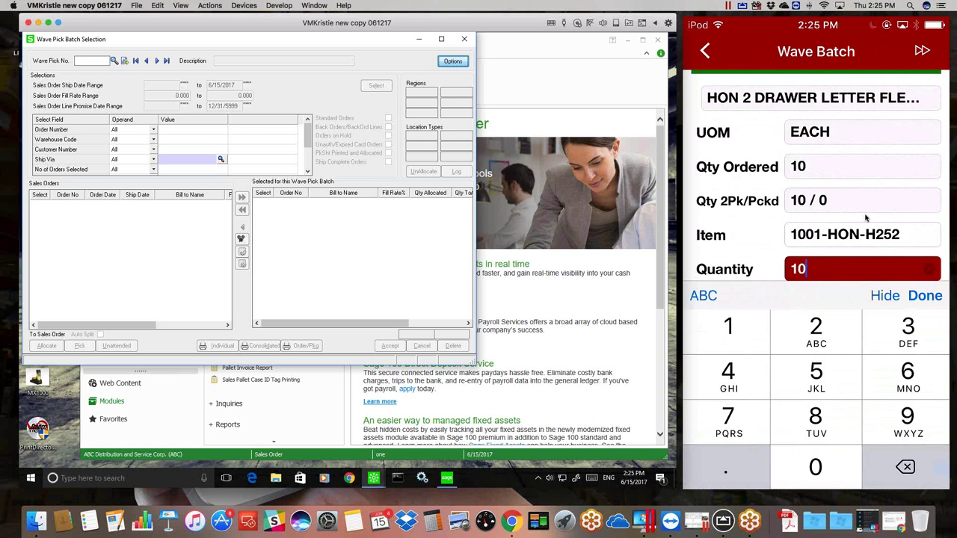
key(Return)
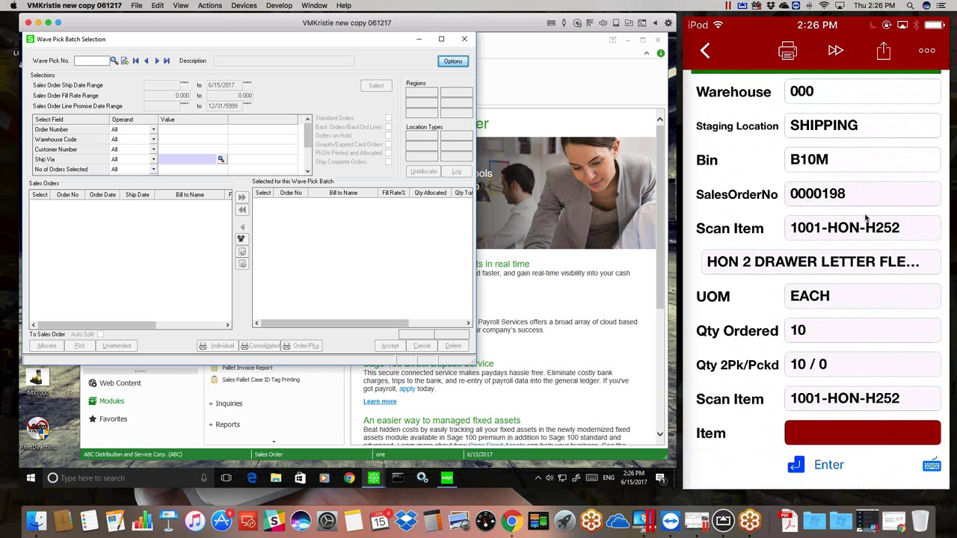
text(1001-HON-H252)
key(Return)
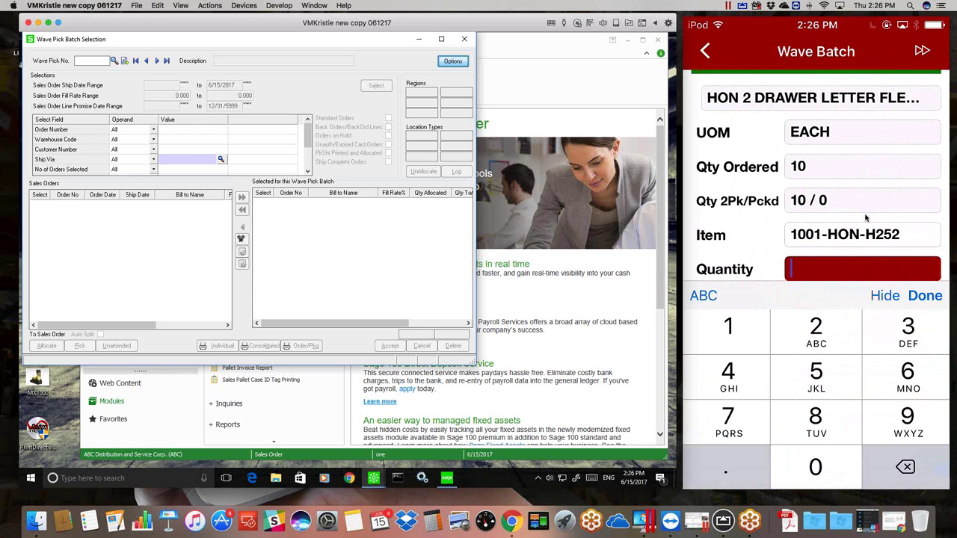
text(10)
key(Return)
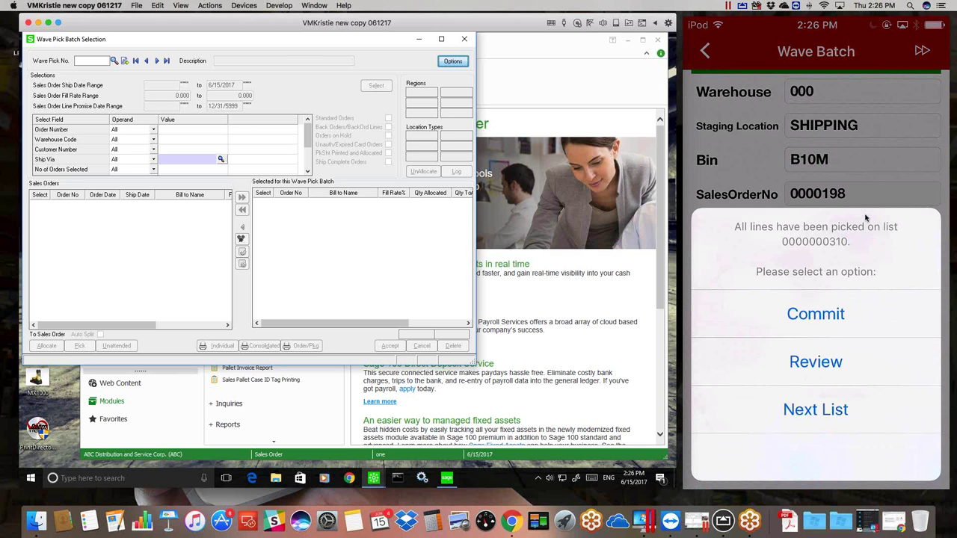
click(816, 314)
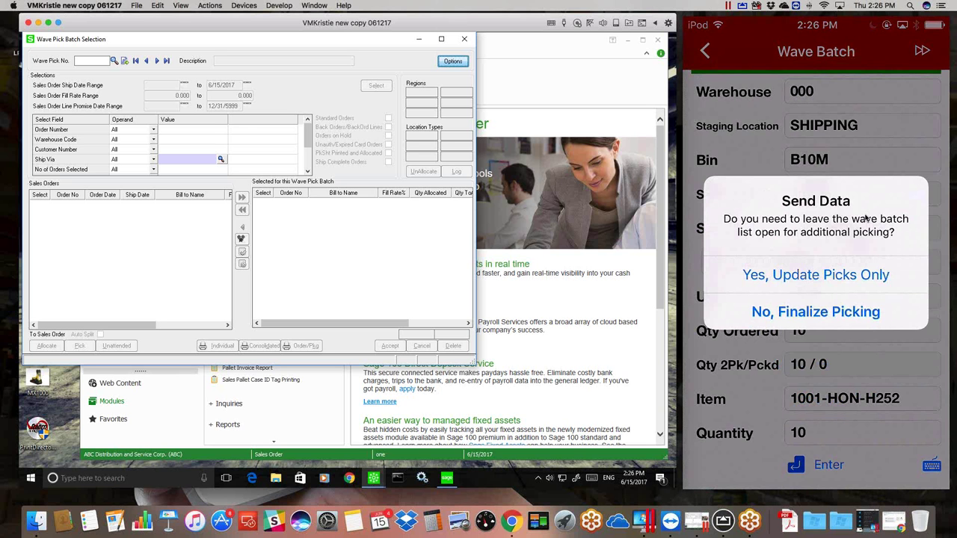
click(816, 312)
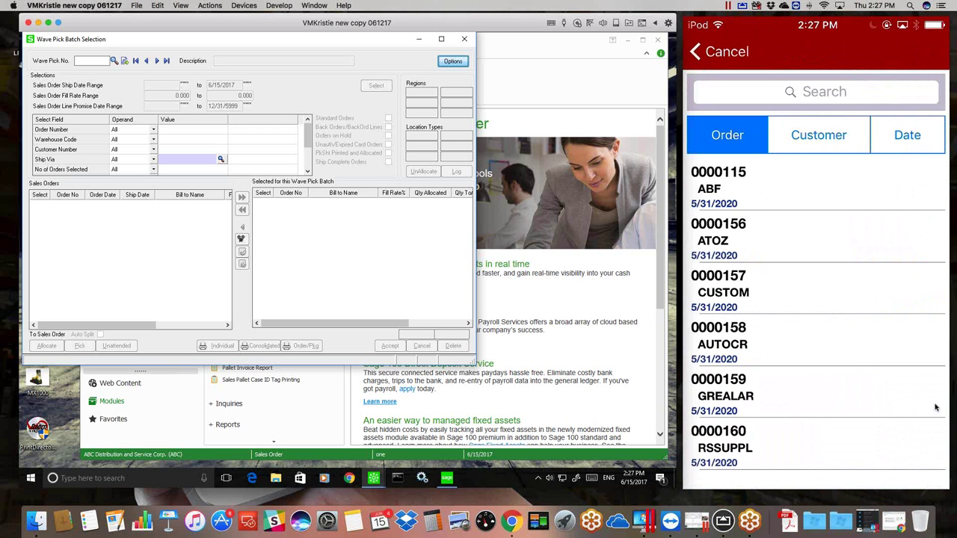
For shipping on the mobile device, select the second-to-last sales order in the order list and accept box 0001
scroll(935, 408, down, 3)
scroll(936, 408, down, 3)
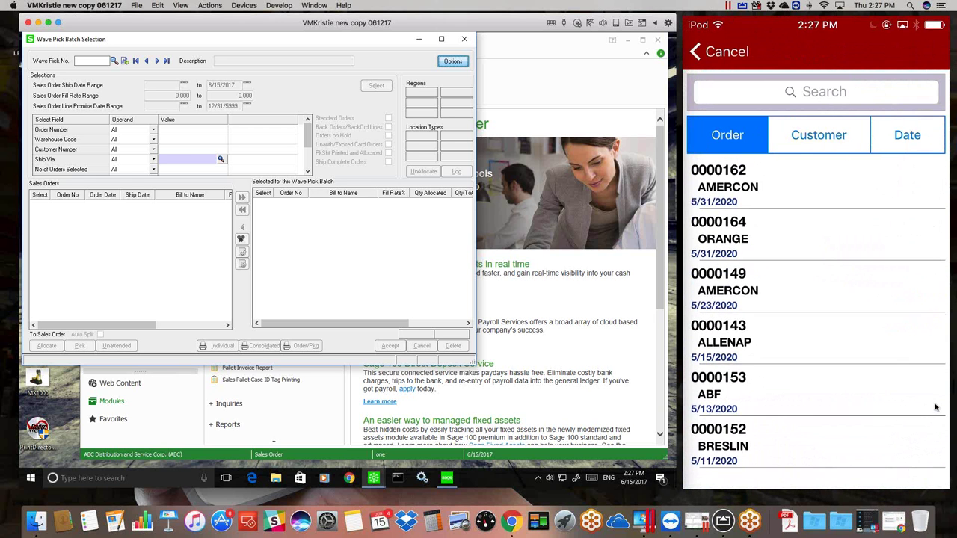
scroll(935, 407, down, 3)
scroll(936, 407, down, 3)
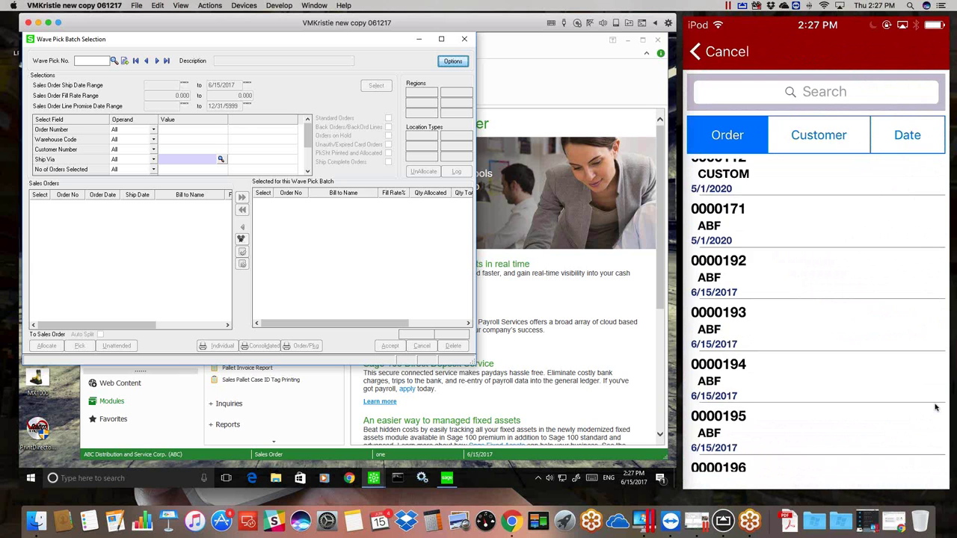
scroll(936, 408, down, 3)
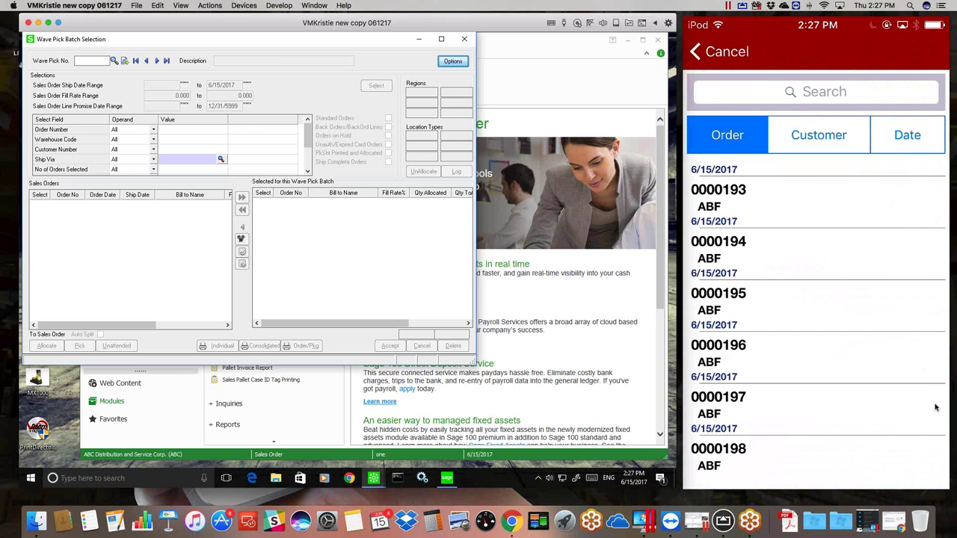
click(935, 408)
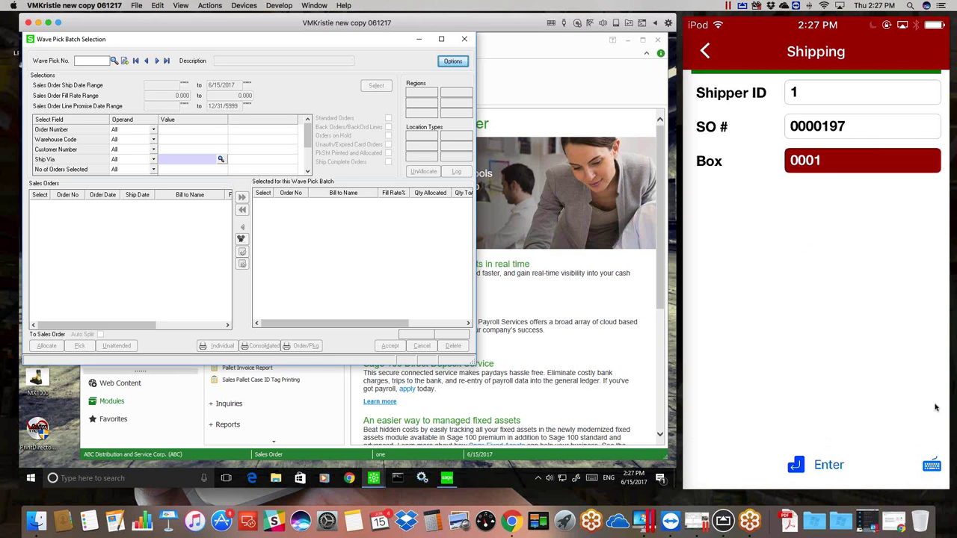
key(Return)
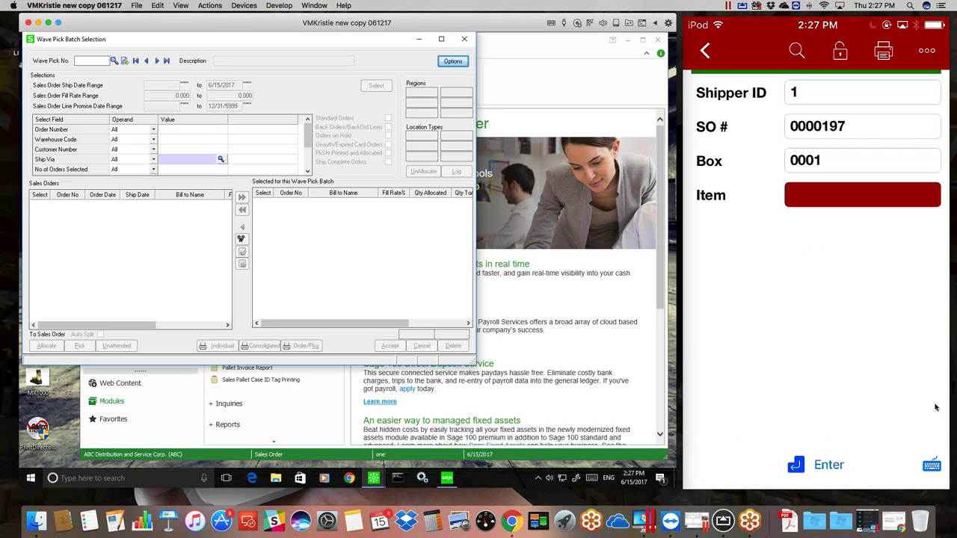
Pack 5 of item 6655 into box 0001 of the shipment
text(6655)
key(Return)
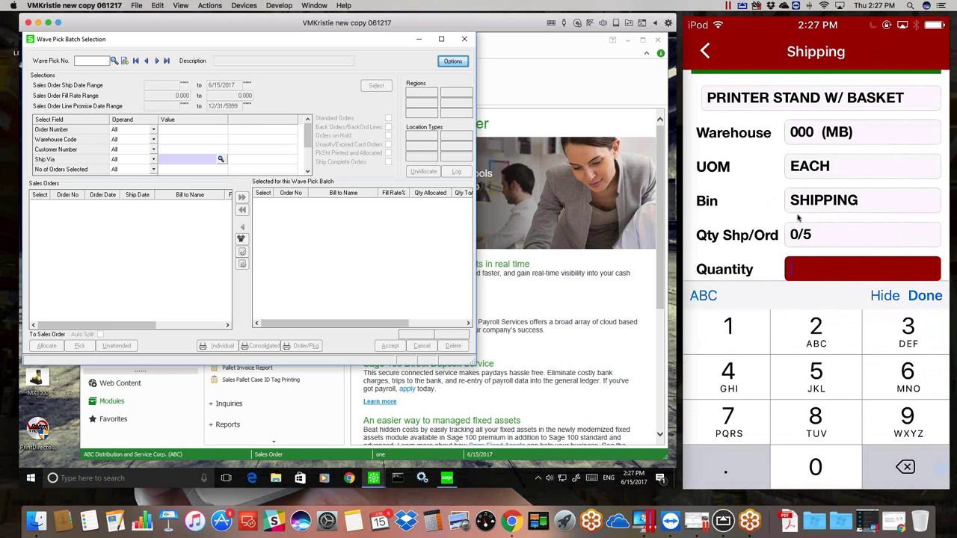
text(5)
key(Return)
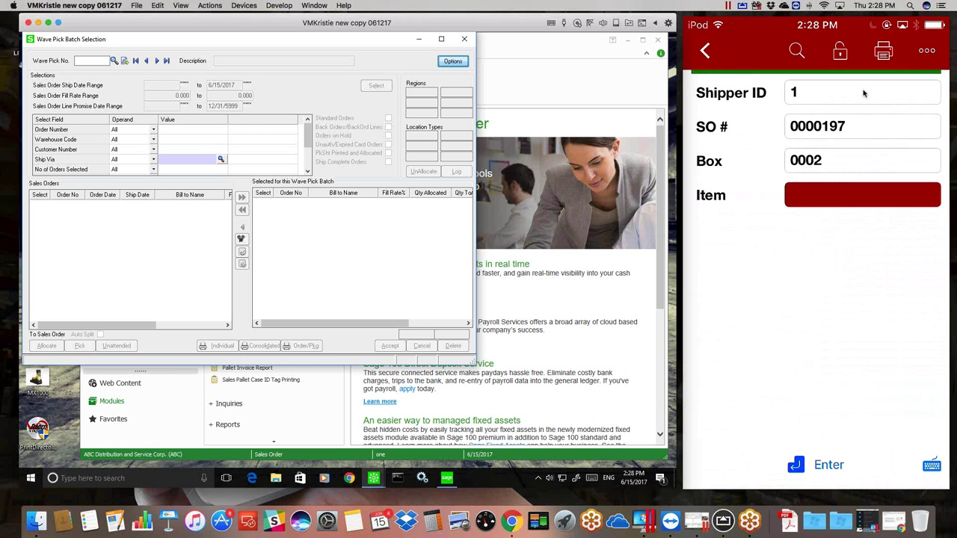
Pack 10 of item 1001-HON-H252 into box 0002 of the shipment
text(2480-8-50)
key(Return)
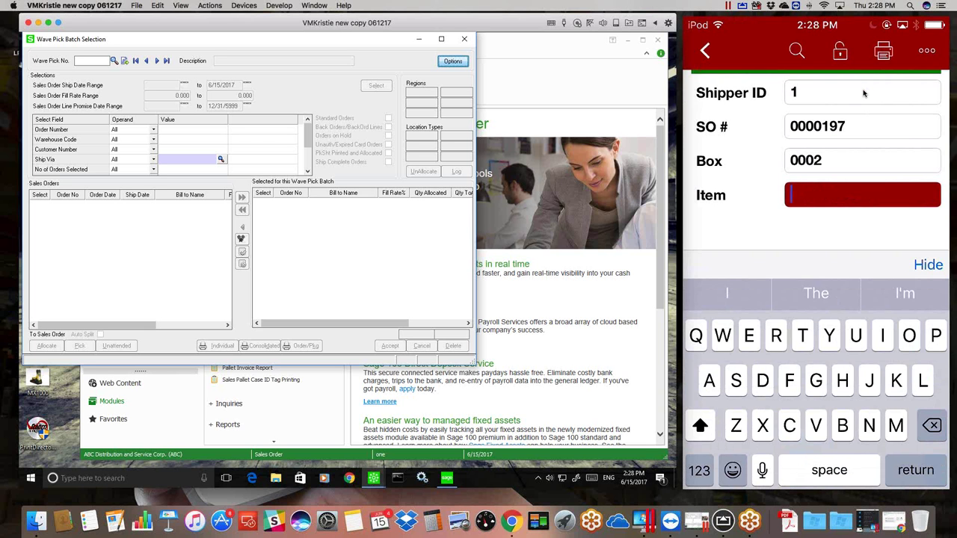
text(1001-HON-H252)
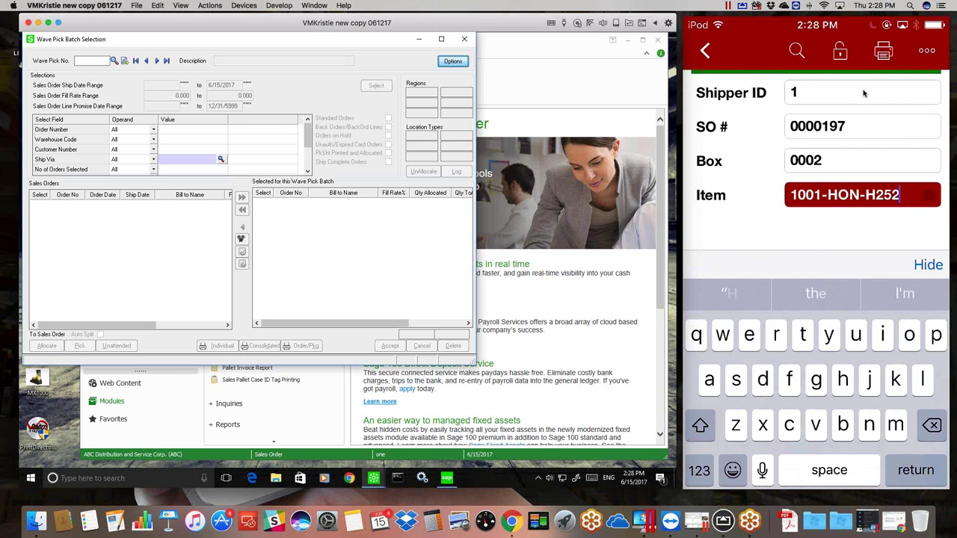
key(Return)
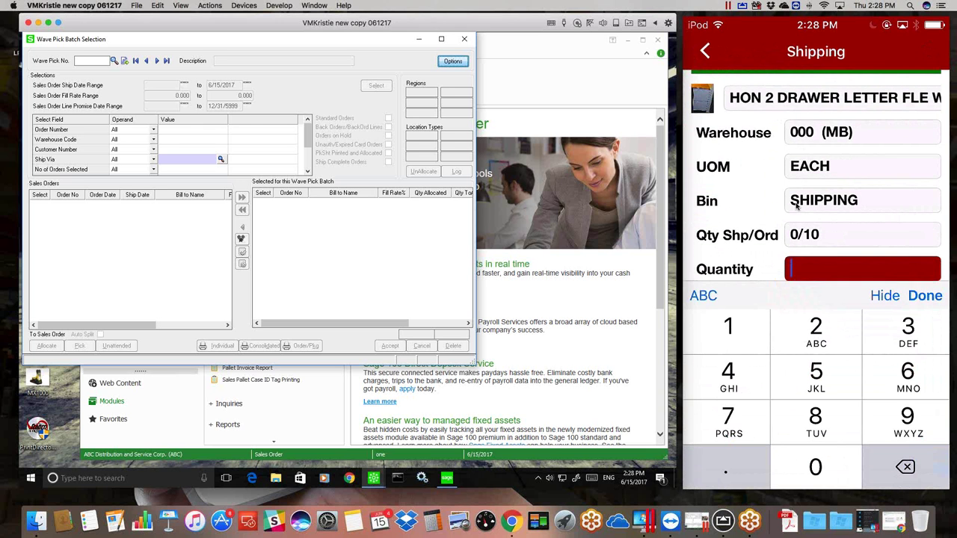
text(10)
key(Return)
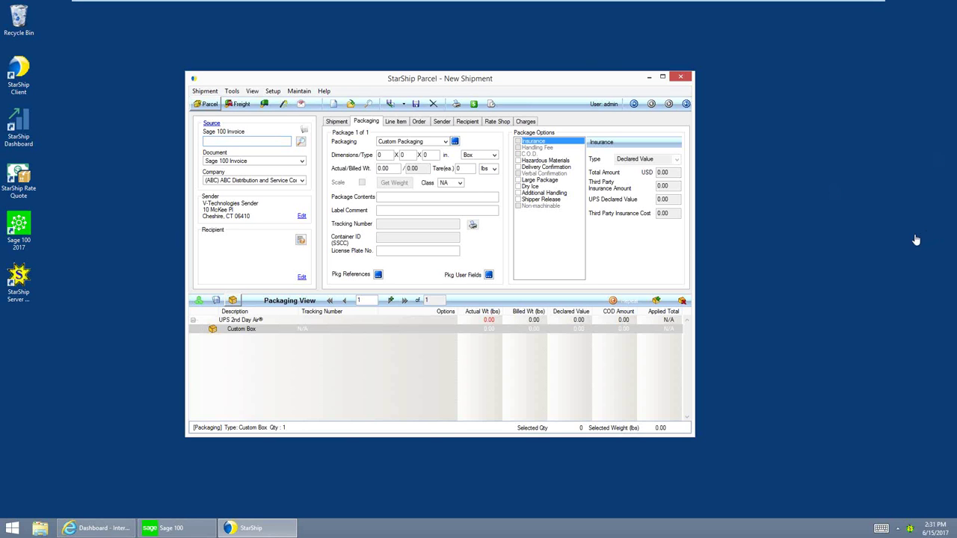
Switch to StarShip and load the Sage 100 invoice into the new parcel shipment by its document number
click(220, 141)
text(0100060)
key(Return)
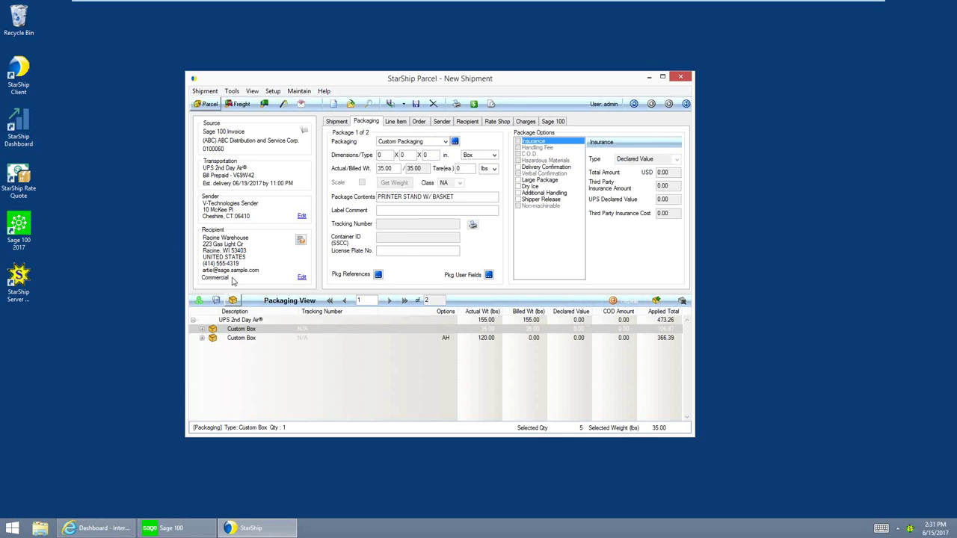
Expand both custom boxes and review the line item details of the printer stand and the HON two-drawer file
right_click(213, 338)
click(213, 337)
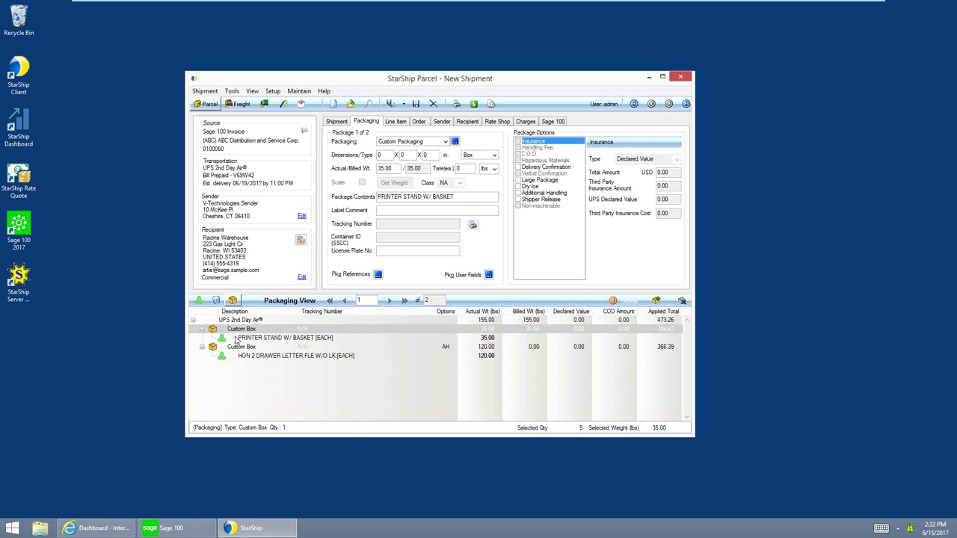
click(236, 338)
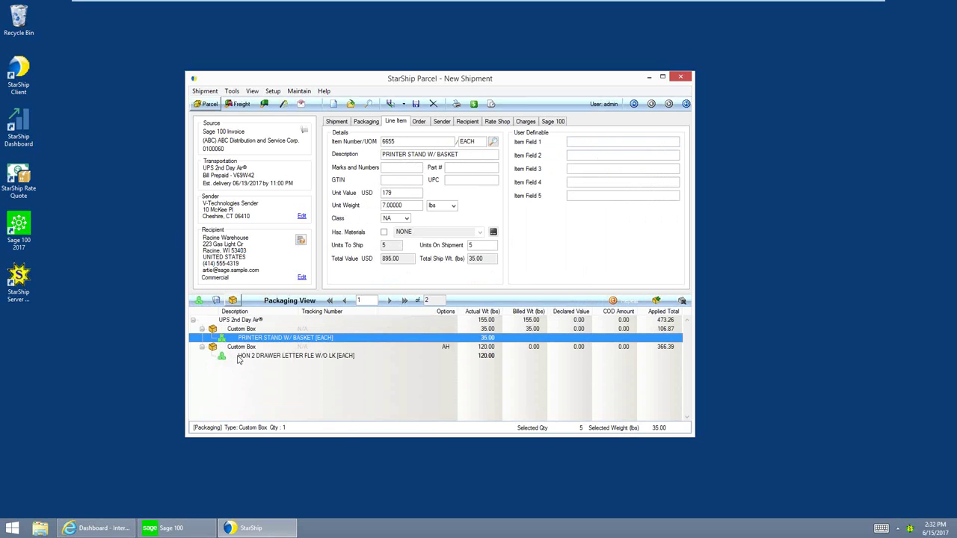
click(239, 357)
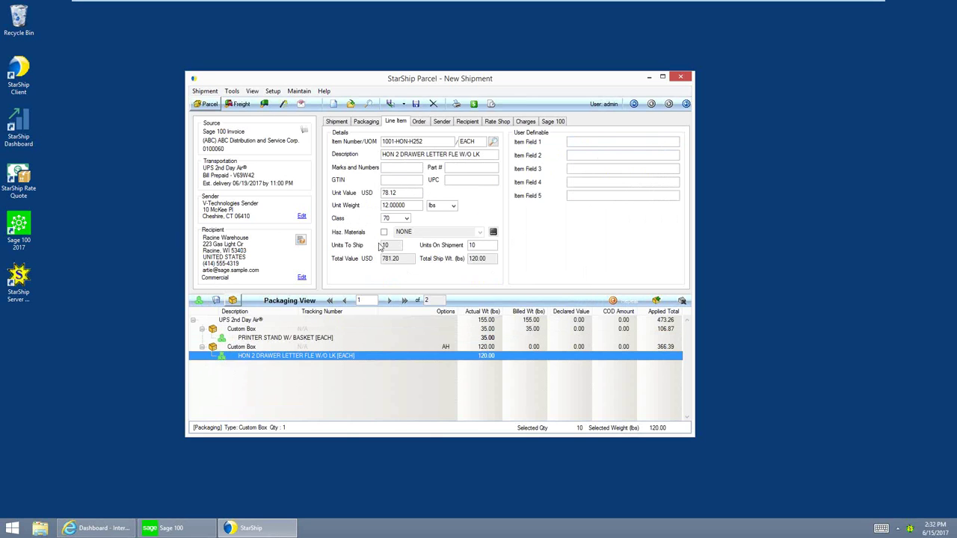
Review the shipment's Quantum View Notify exception setting for the sender, and close its notification details
click(338, 122)
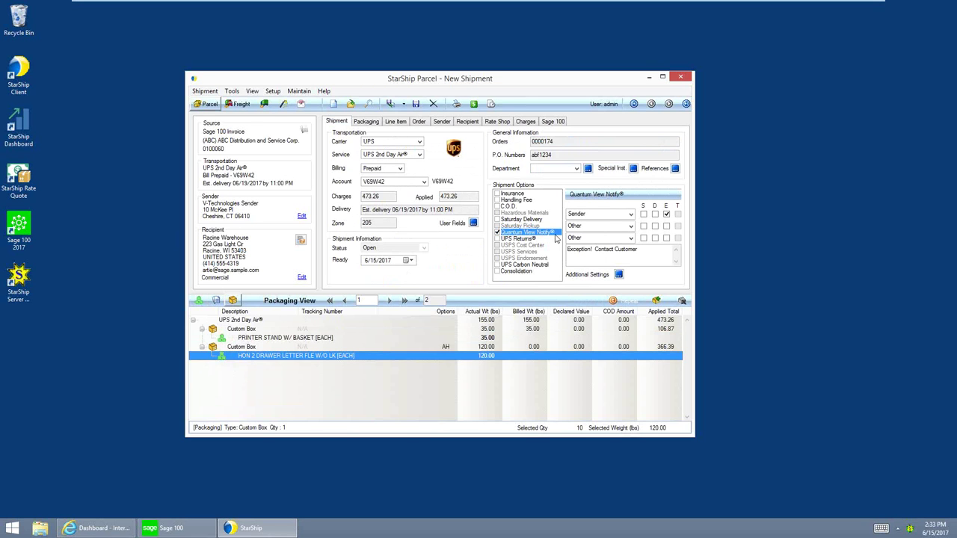
click(667, 215)
click(667, 215)
click(619, 275)
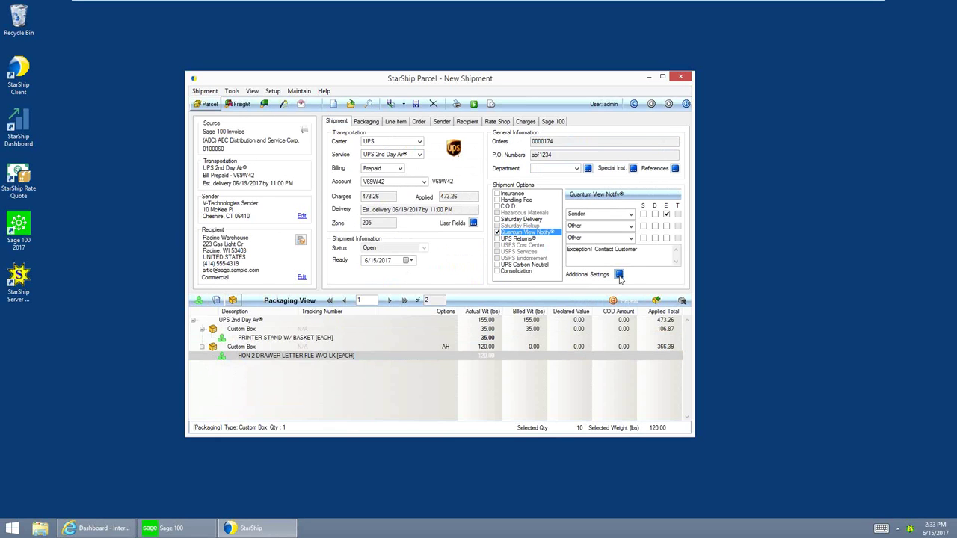
double_click(390, 183)
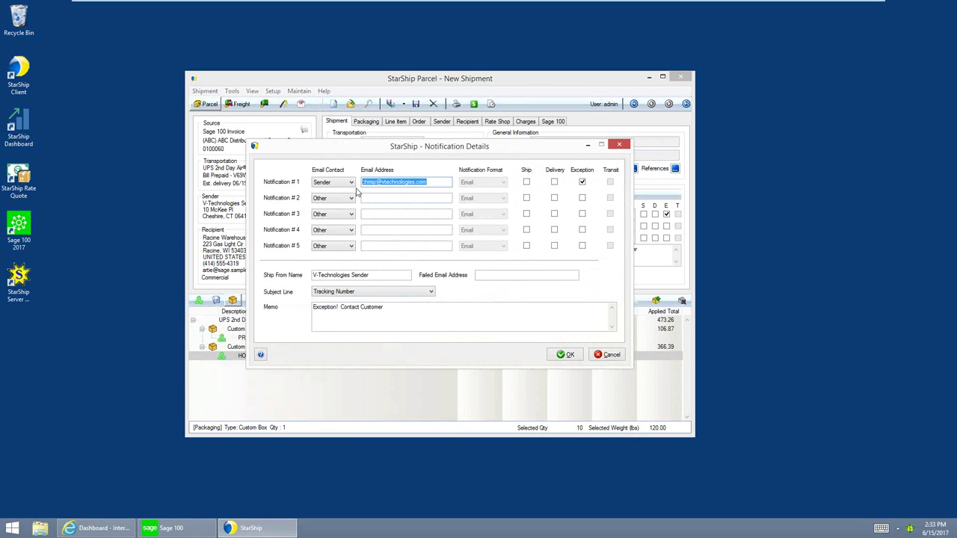
click(619, 148)
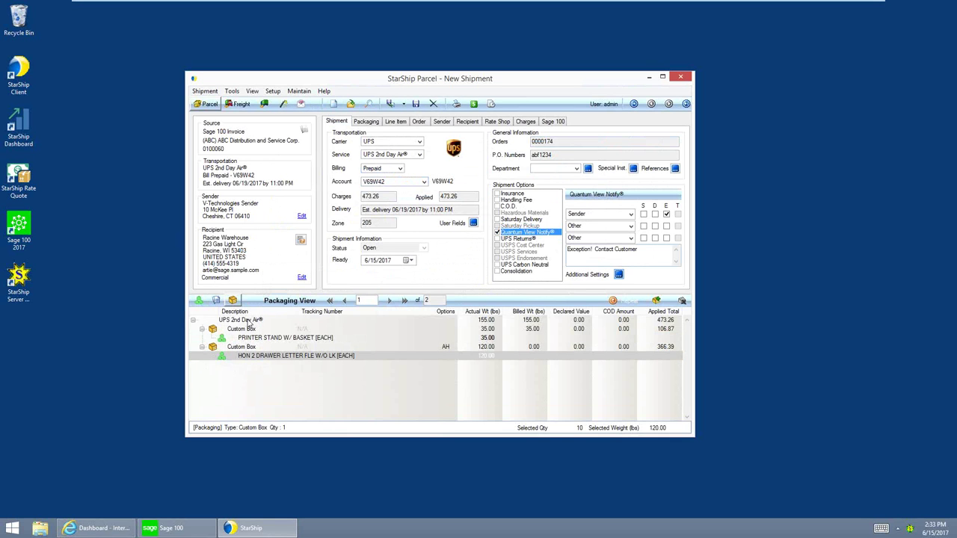
Rate shop the shipment, choose UPS Ground as the service, and process the shipment to print its labels
click(475, 109)
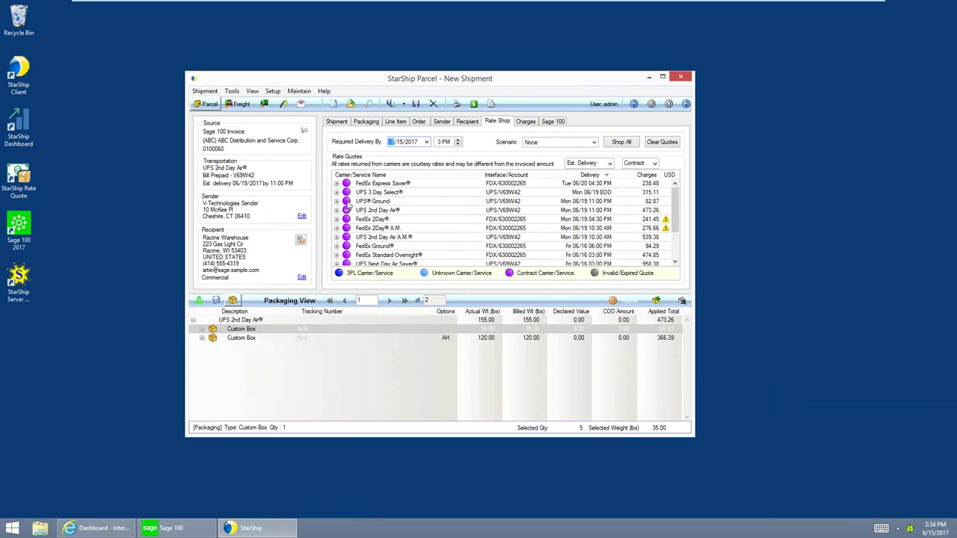
click(346, 202)
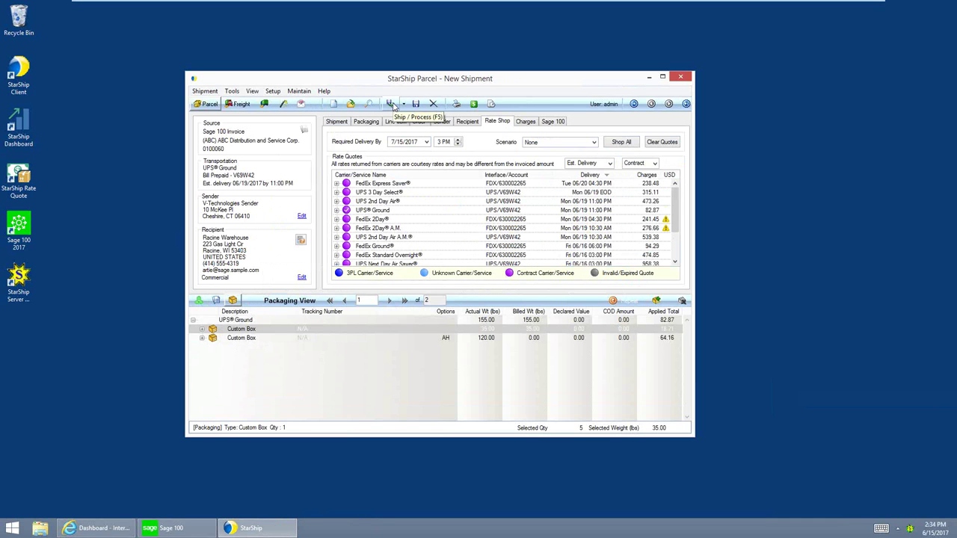
click(390, 104)
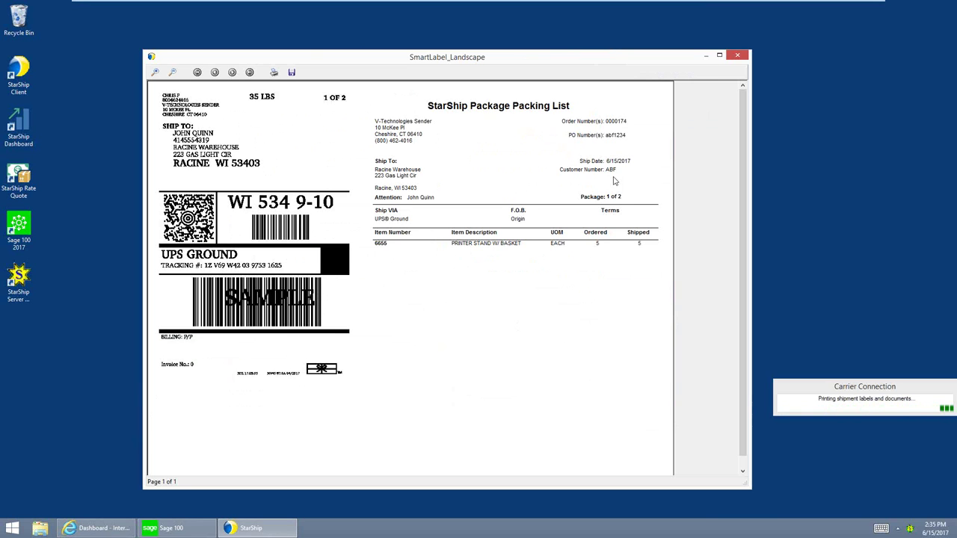
Review the UPS Ground label and packing list previews for both packages, enlarging the second, and close them
click(739, 56)
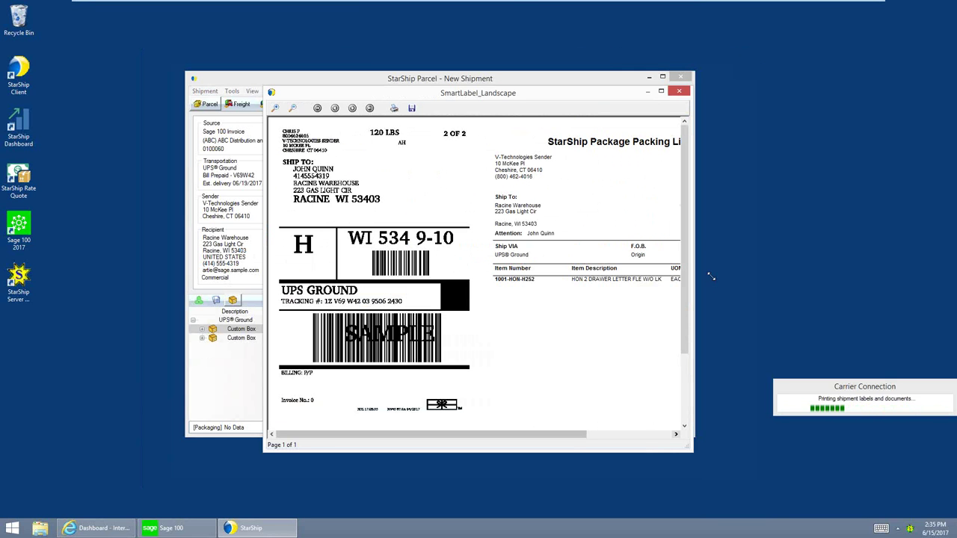
drag(693, 452, 864, 485)
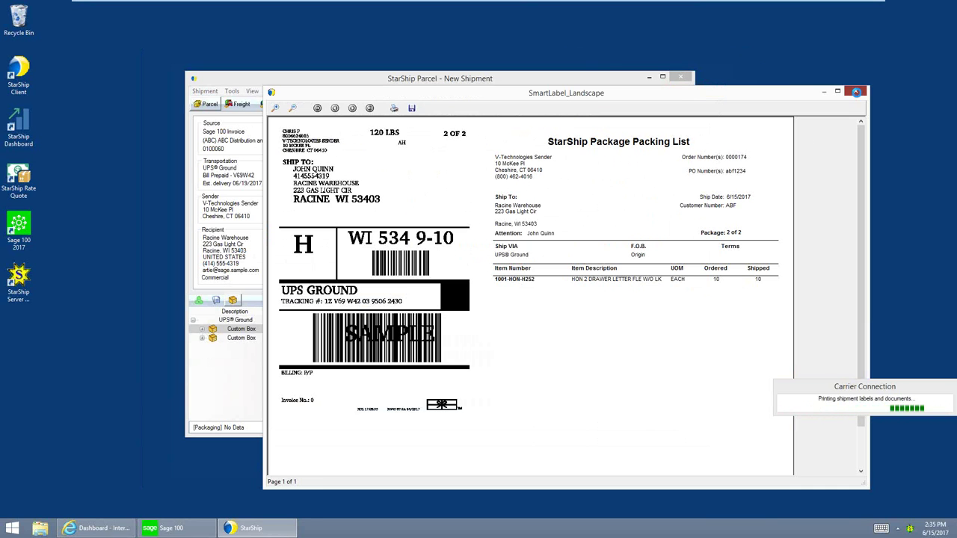
click(857, 92)
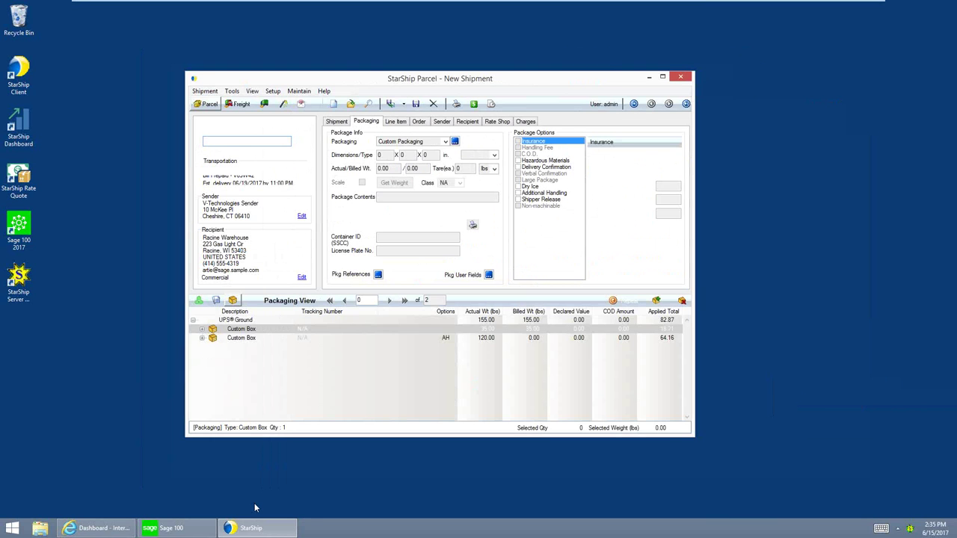
Switch to Sage 100, open the shipped invoice in S/O Invoice Data Entry, and review its package tracking summary
click(190, 531)
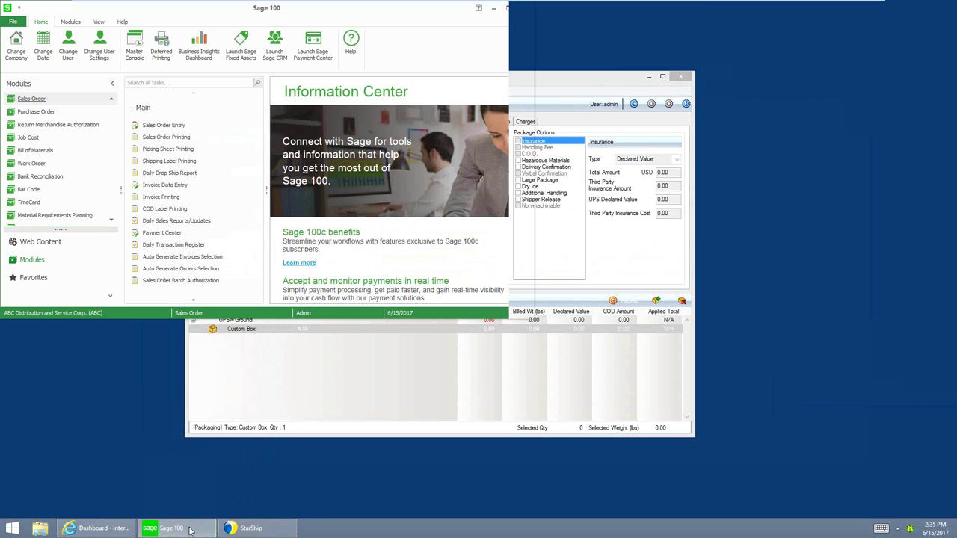
click(503, 341)
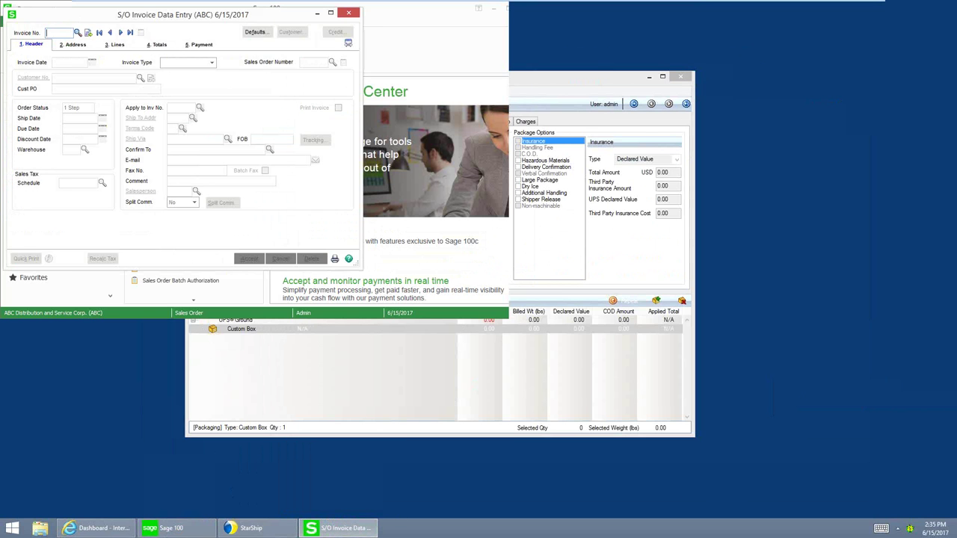
click(457, 157)
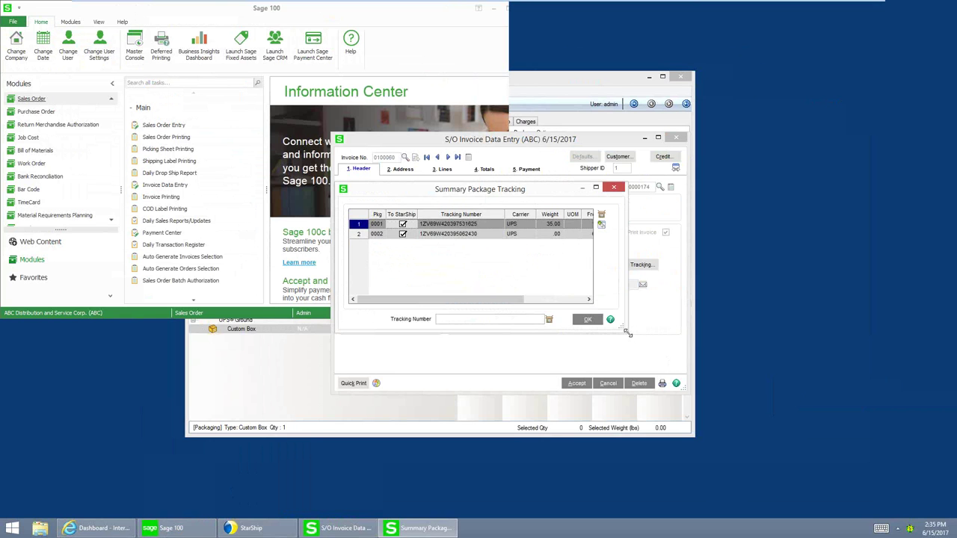
drag(629, 335, 733, 346)
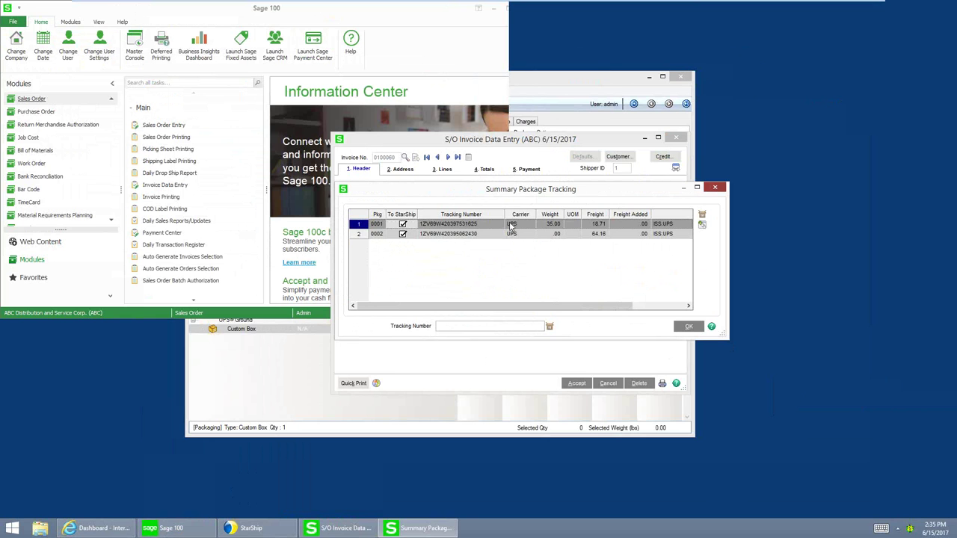
key(Escape)
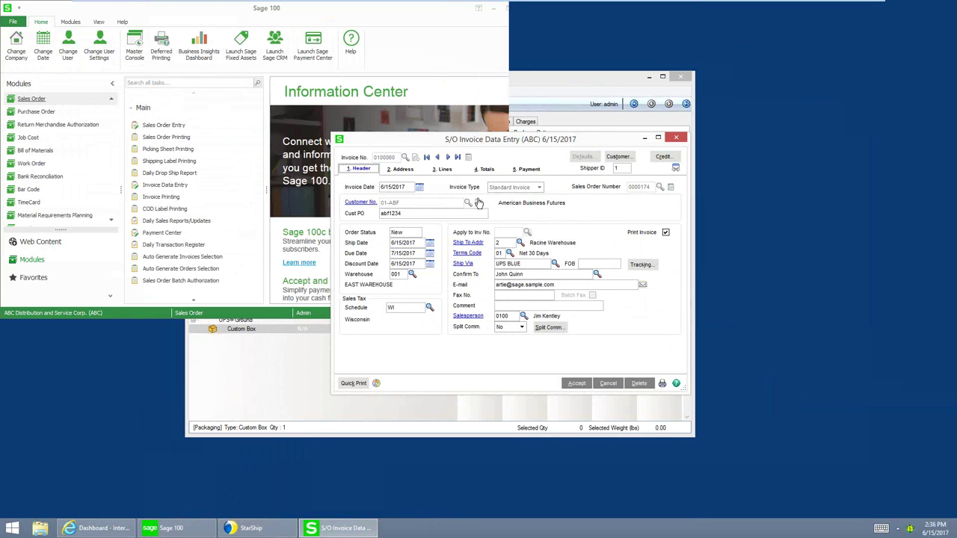
Check the freight amount in the invoice's totals, close the invoice, and minimize Sage 100
key(alt+4)
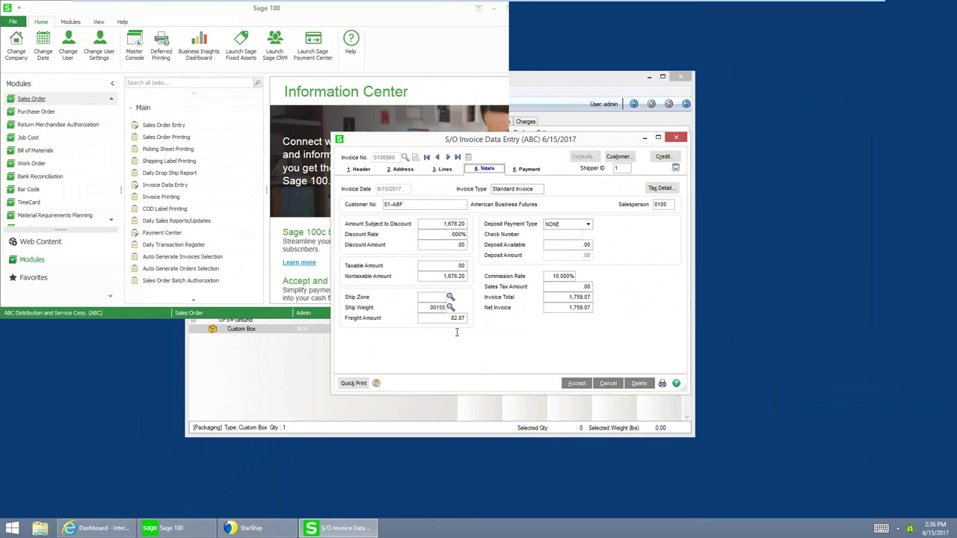
click(447, 318)
click(678, 139)
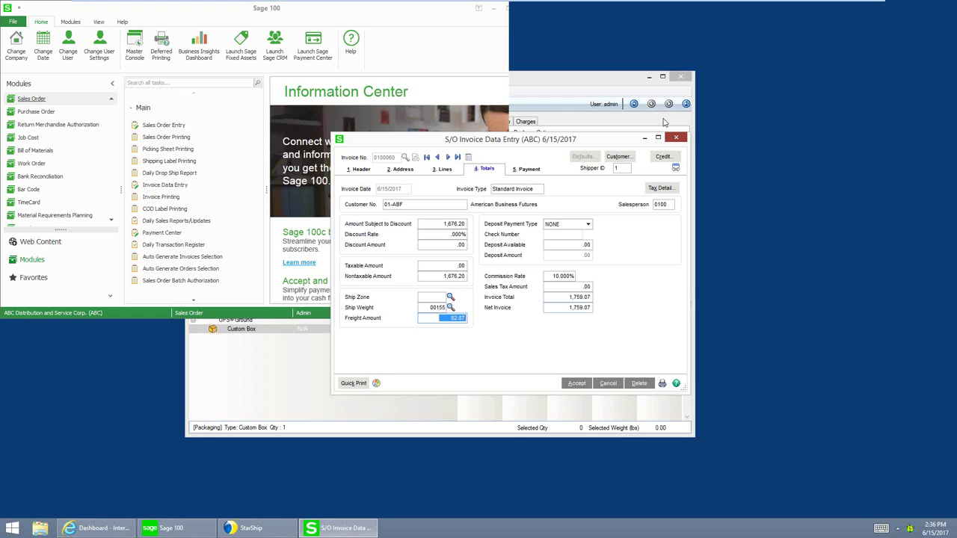
click(493, 9)
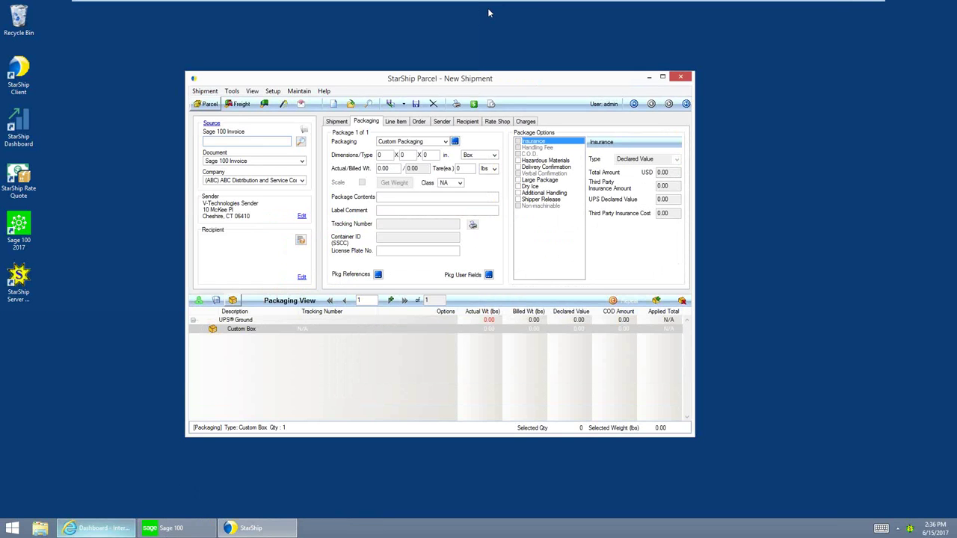
Switch to the StarShip Dashboard, open the Racine Warehouse shipment's record details, and bring up its eNotify messages
click(97, 528)
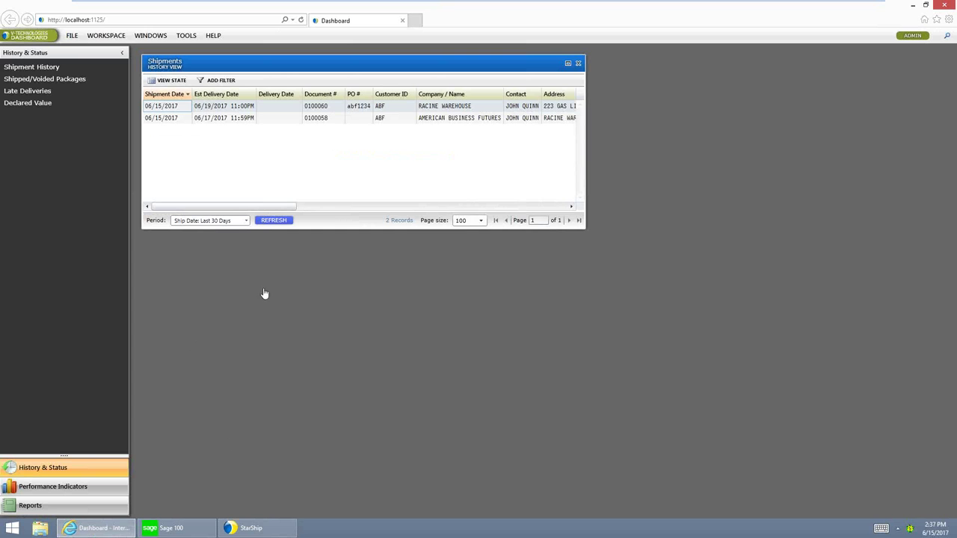
click(207, 109)
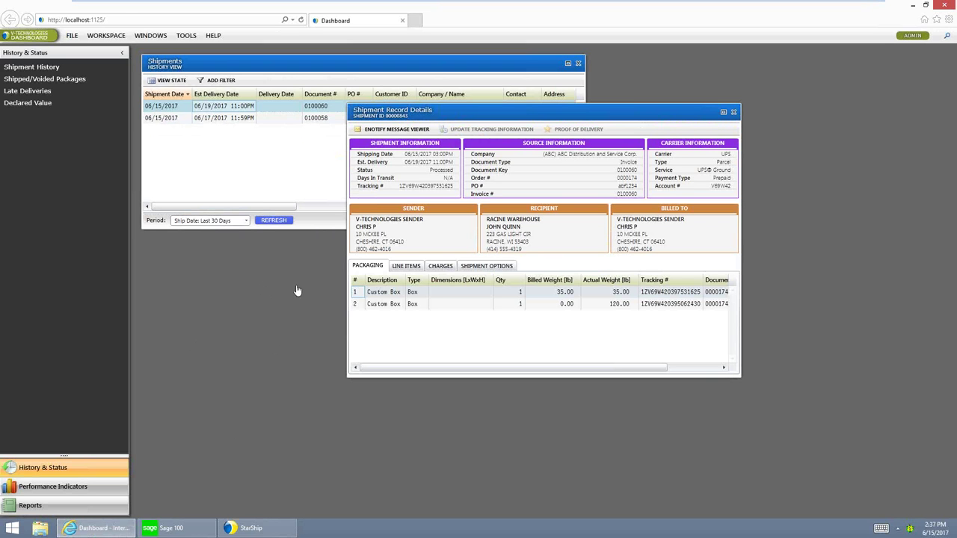
click(397, 129)
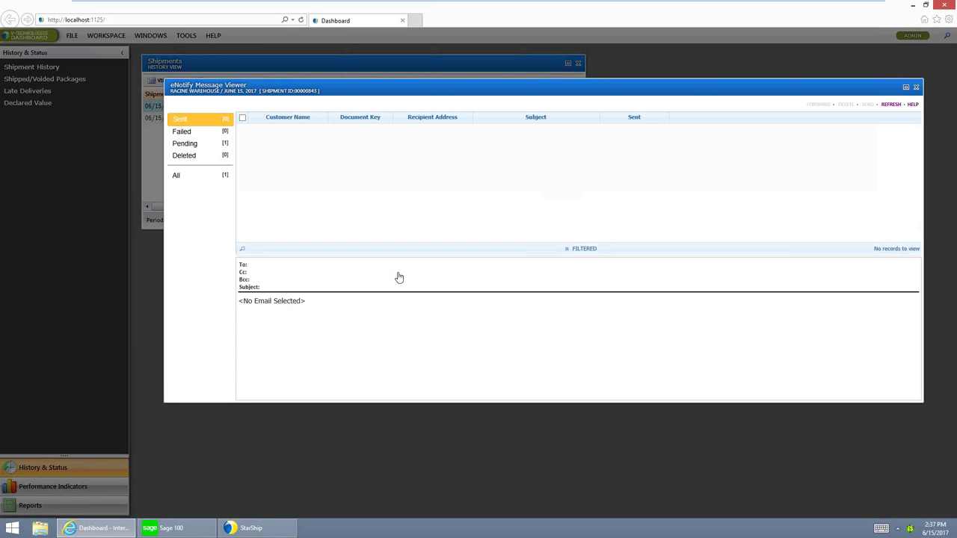
Open the pending shipment notification email and examine its subject, package tracking numbers, and item details
click(177, 149)
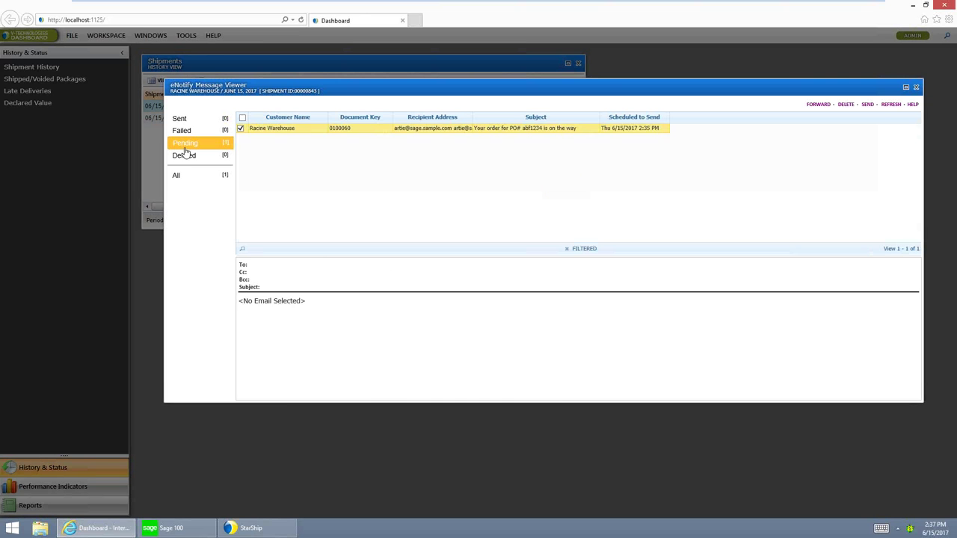
click(316, 259)
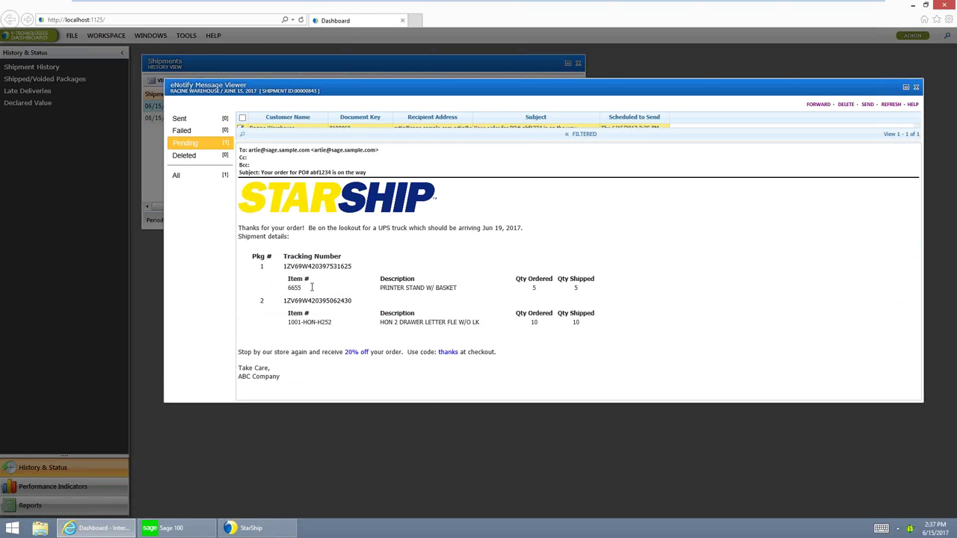
drag(298, 173, 332, 173)
click(255, 260)
drag(255, 260, 464, 316)
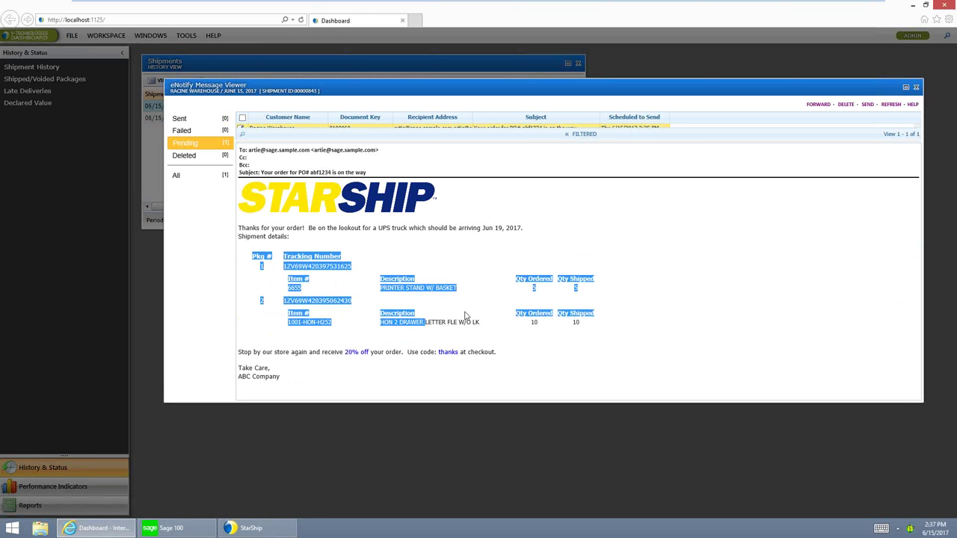
click(465, 316)
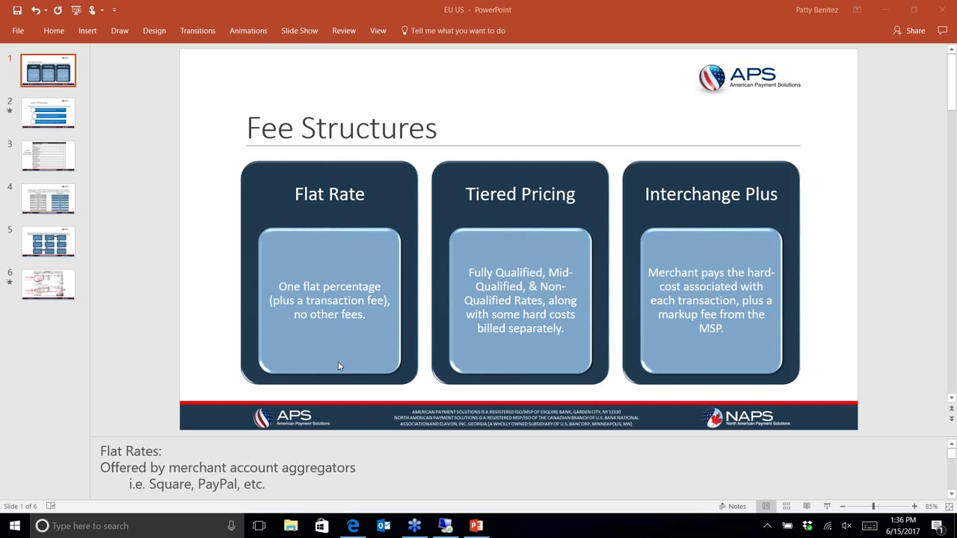
Start the EU US presentation's slide show from the Fee Structures slide in PowerPoint
click(826, 507)
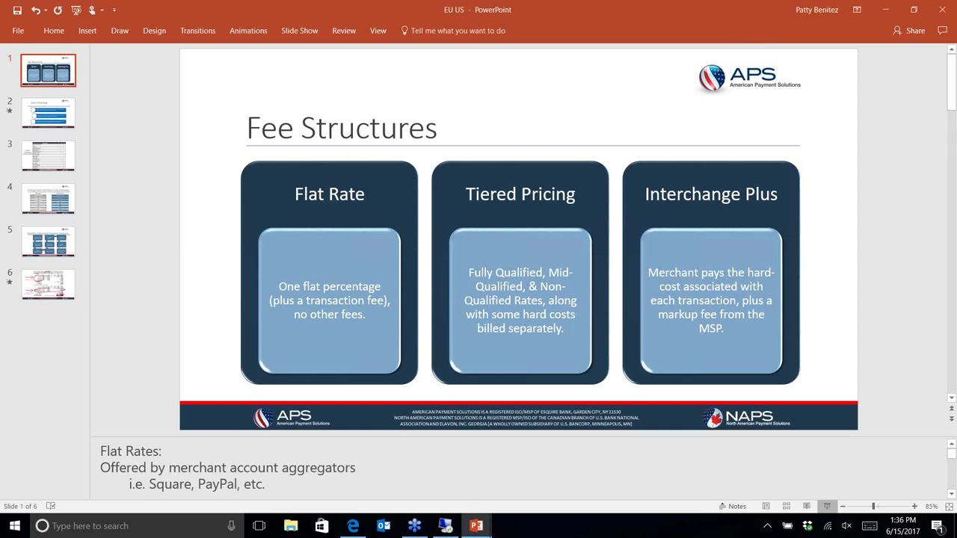
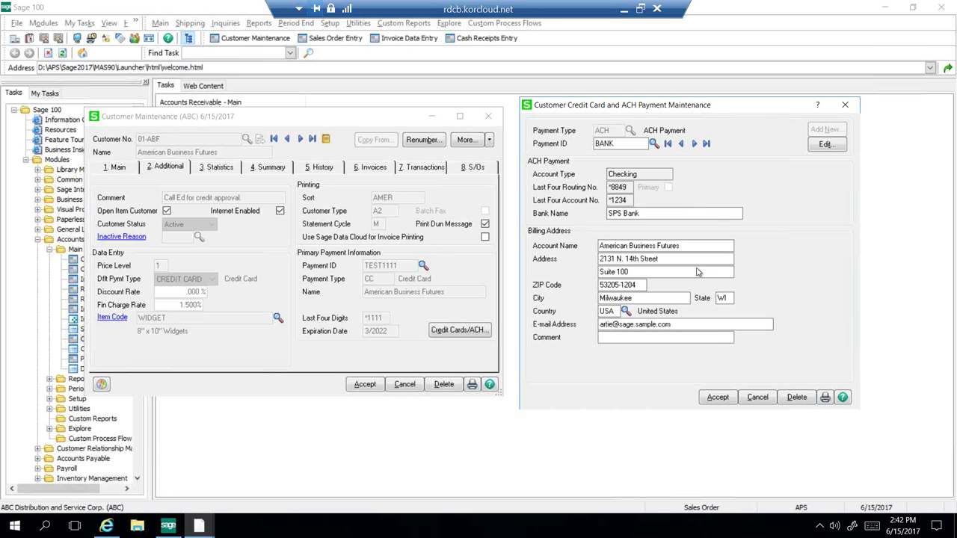
Review the customer's stored Visa payment record and its editable card information, and cancel without changes
click(694, 143)
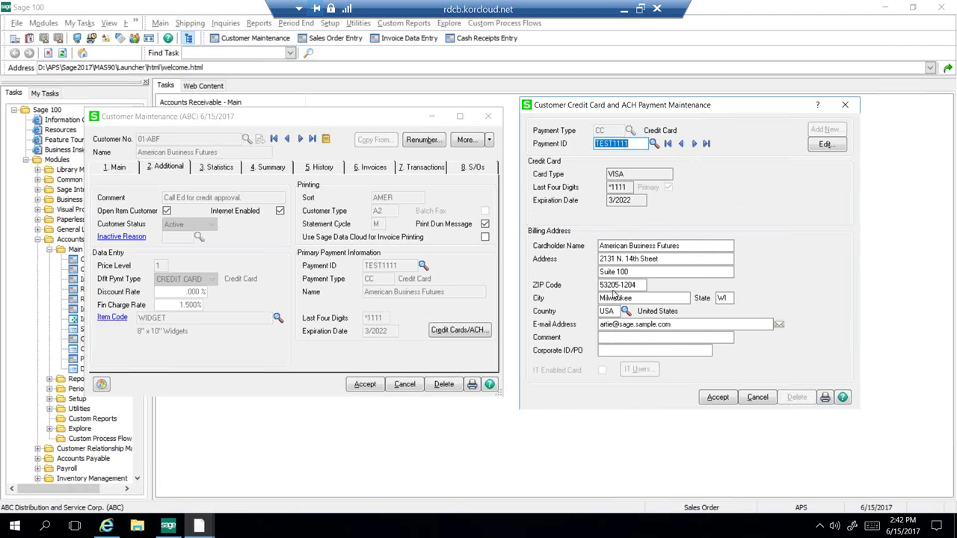
click(822, 146)
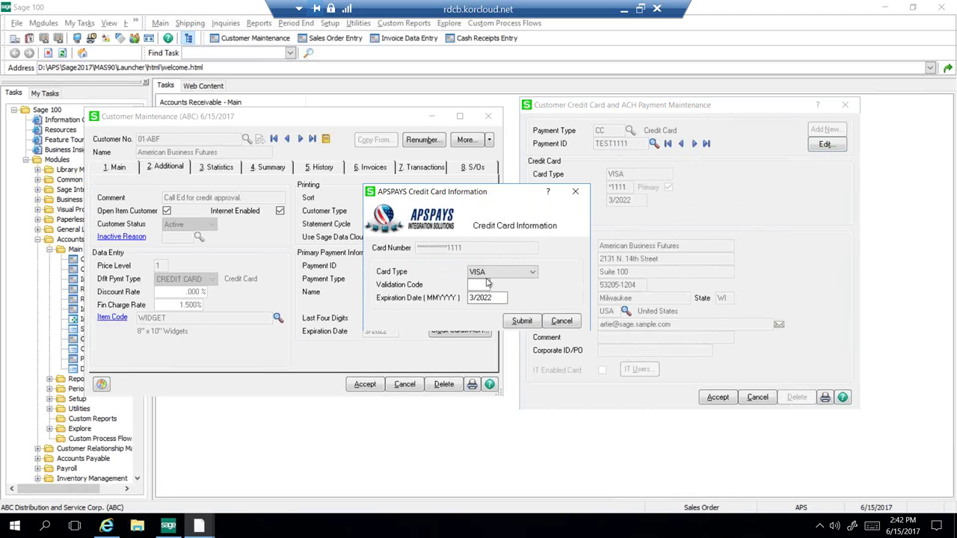
click(561, 320)
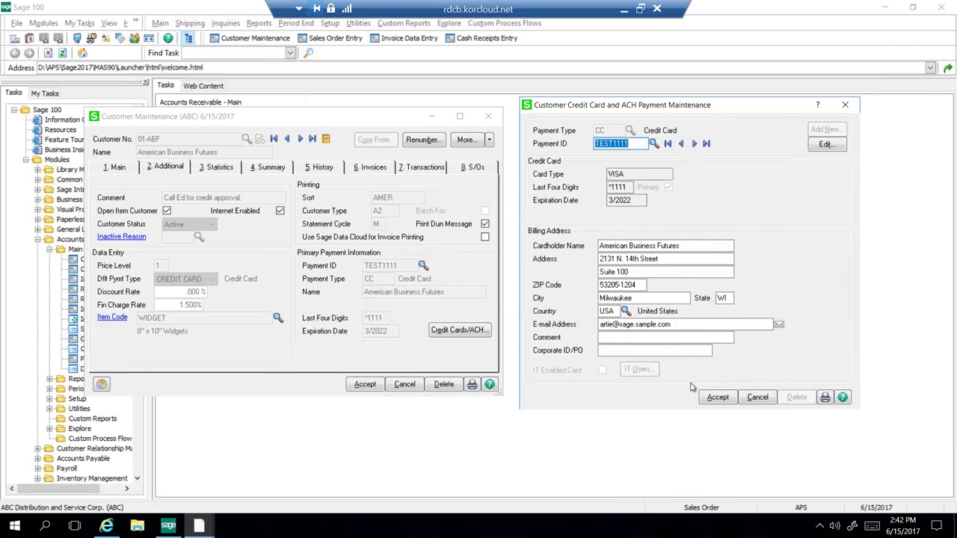
click(758, 398)
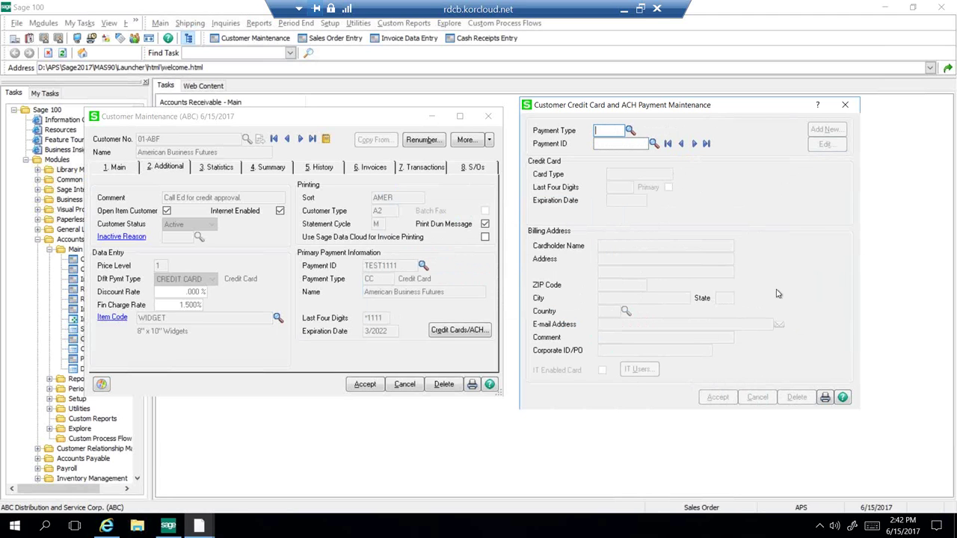
Close the customer's credit card and ACH maintenance, accept the American Business Futures record, and close Customer Maintenance
click(845, 105)
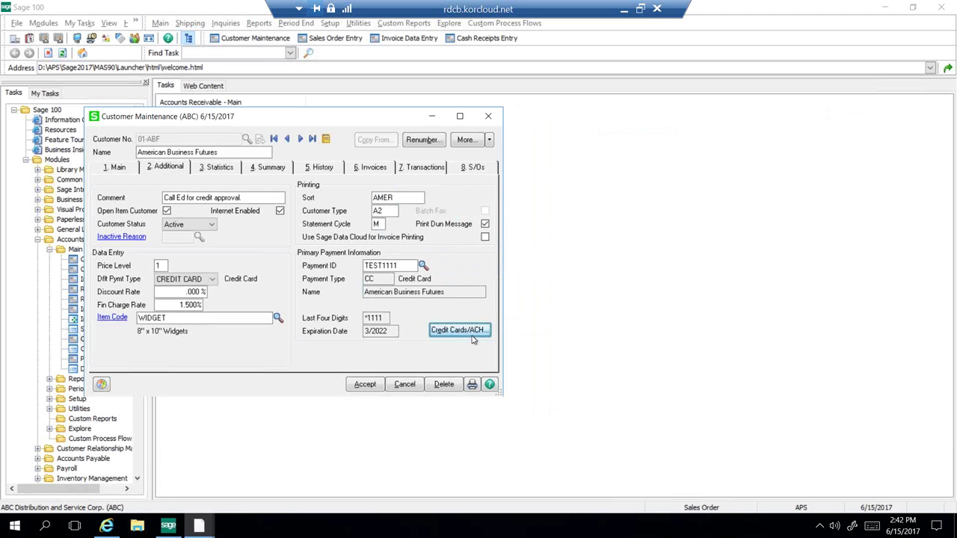
click(356, 385)
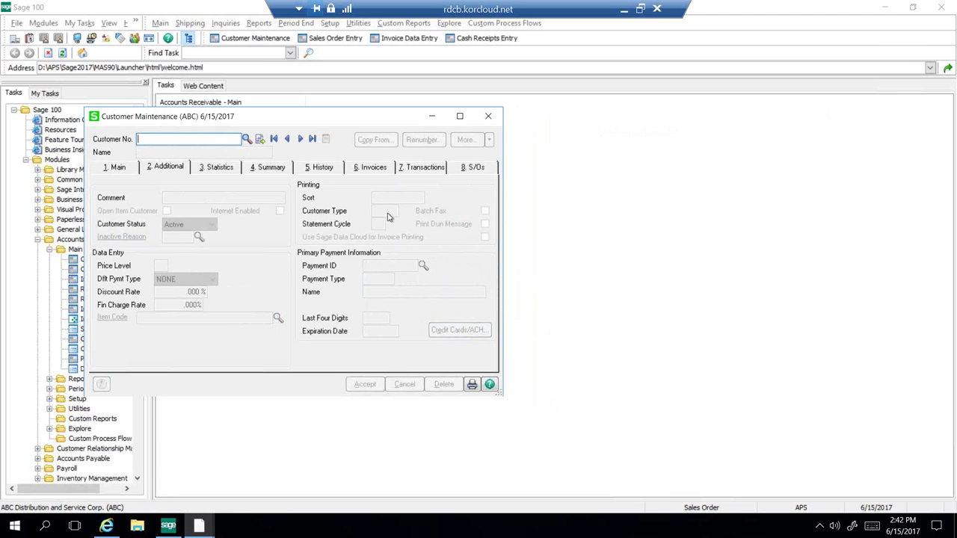
click(489, 116)
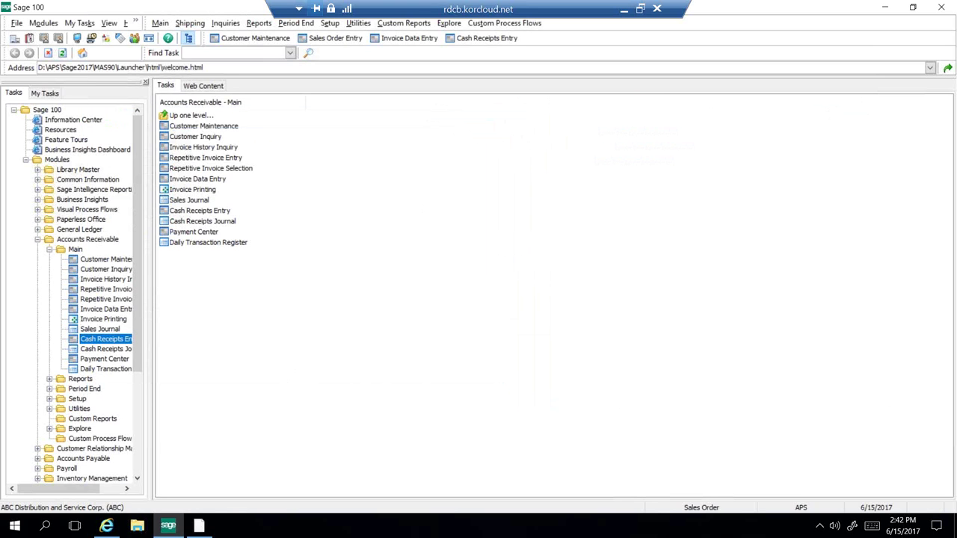
Bring up the open sales order in Sales Order Entry and review its totals and payment details
click(202, 526)
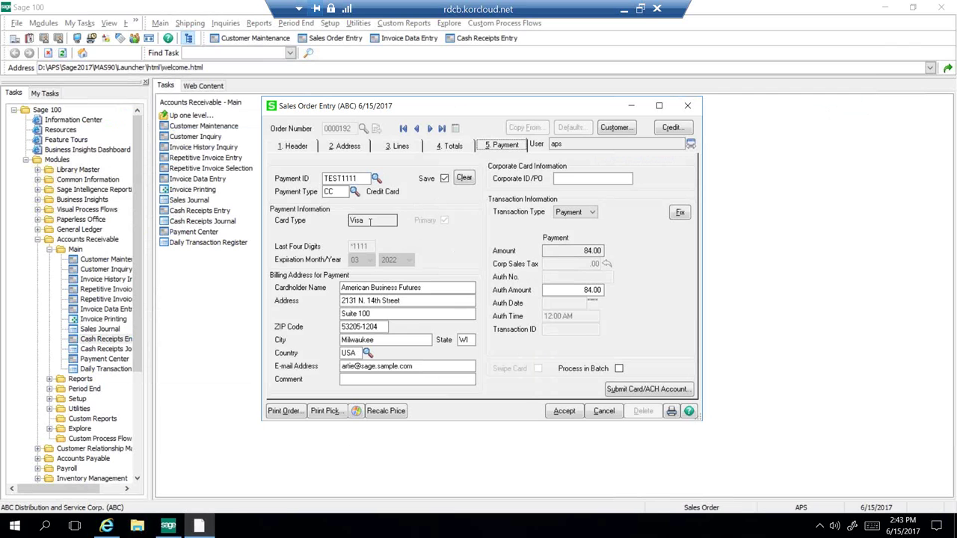
click(455, 147)
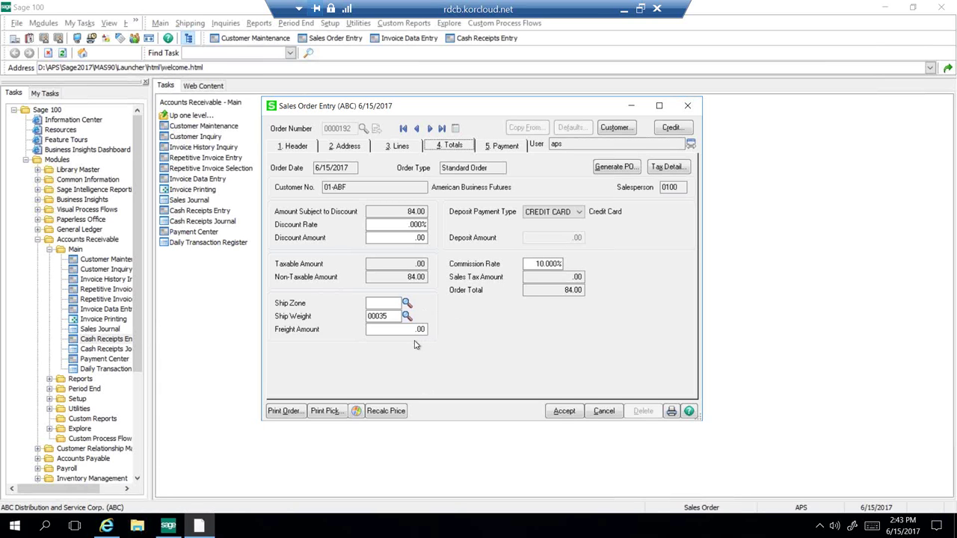
click(506, 149)
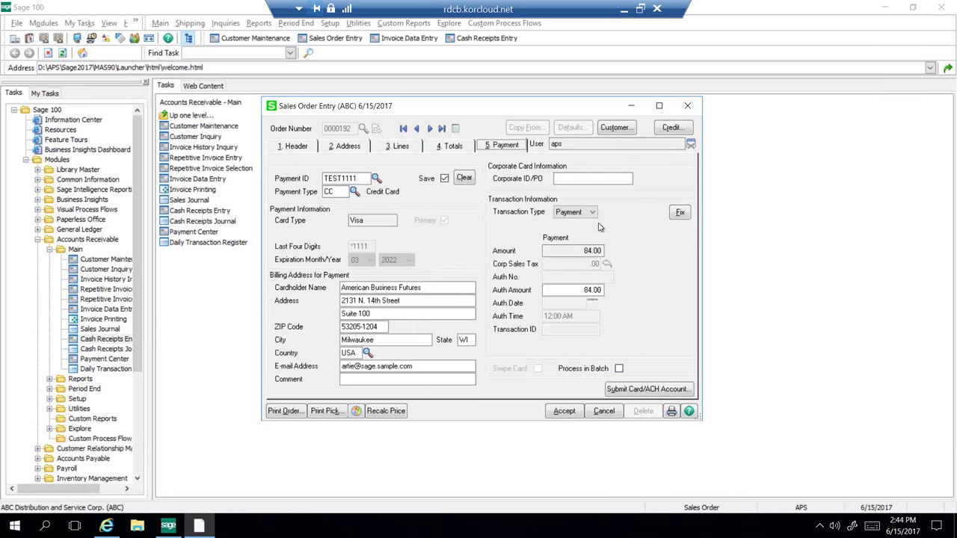
Open the card submission for the sales order's payment, review its credit card information, and cancel the submission
click(639, 390)
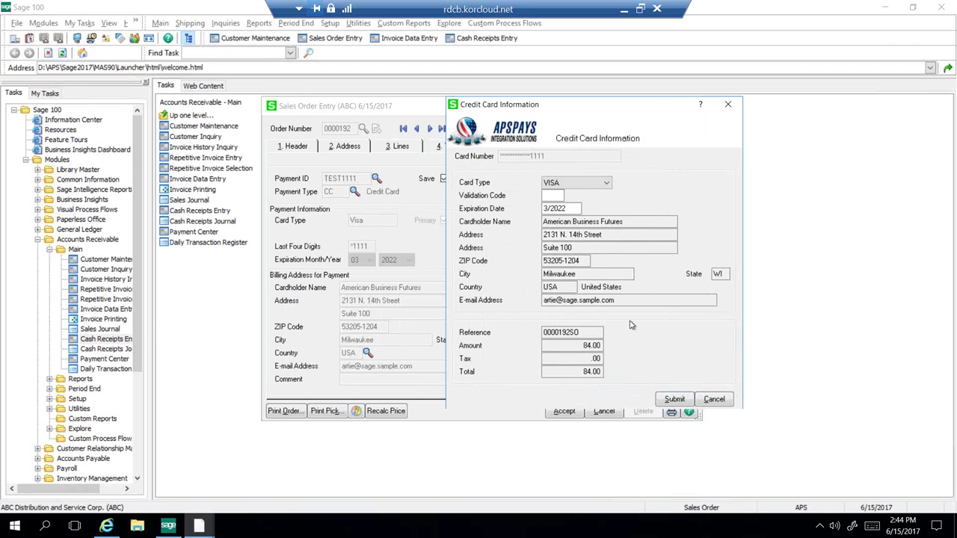
click(552, 196)
click(725, 400)
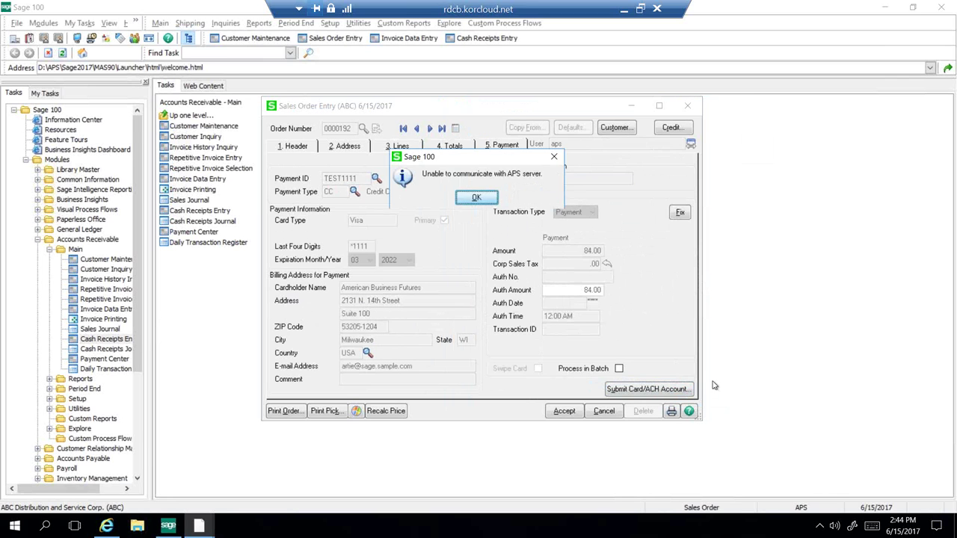
click(477, 198)
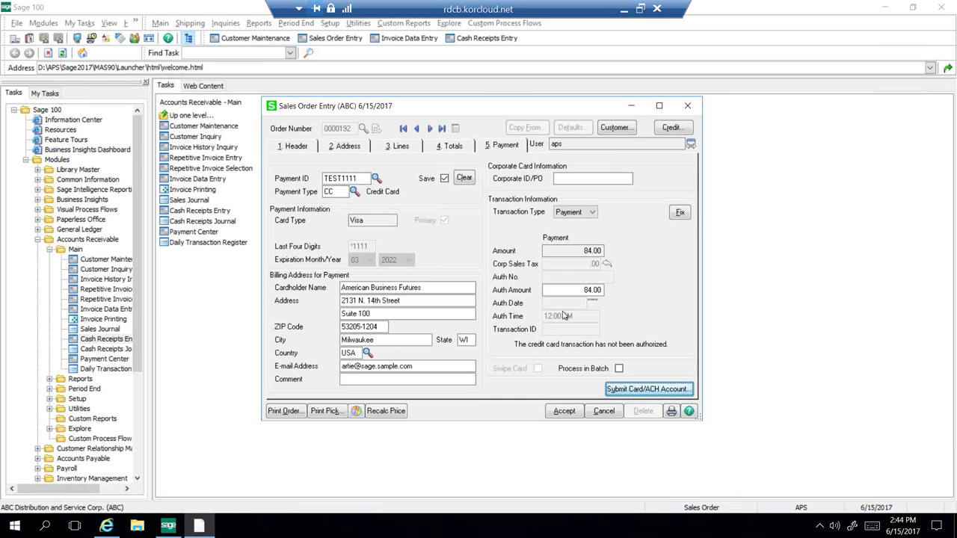
Minimize the remote Sage 100 session and switch to the payment gateway's merchant login page in Microsoft Edge
click(625, 9)
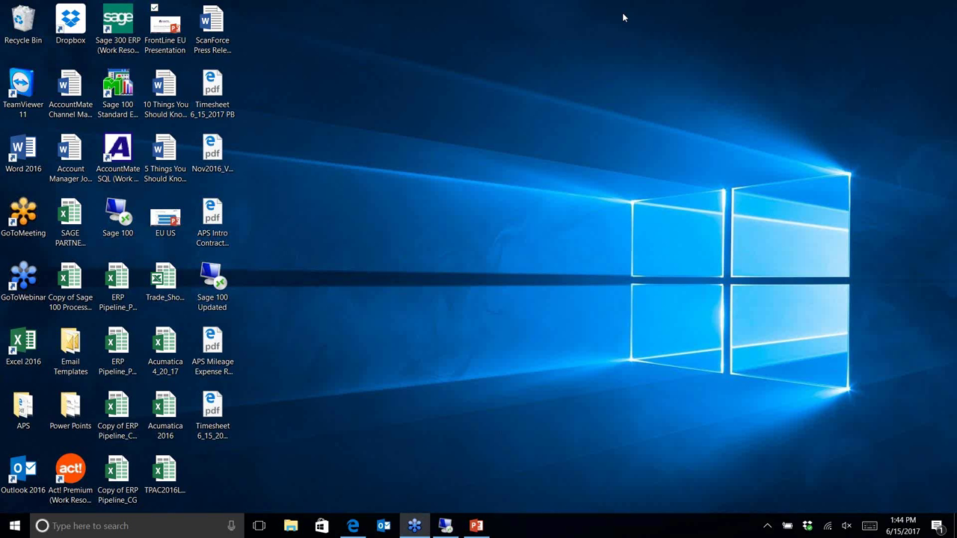
click(352, 526)
right_click(353, 526)
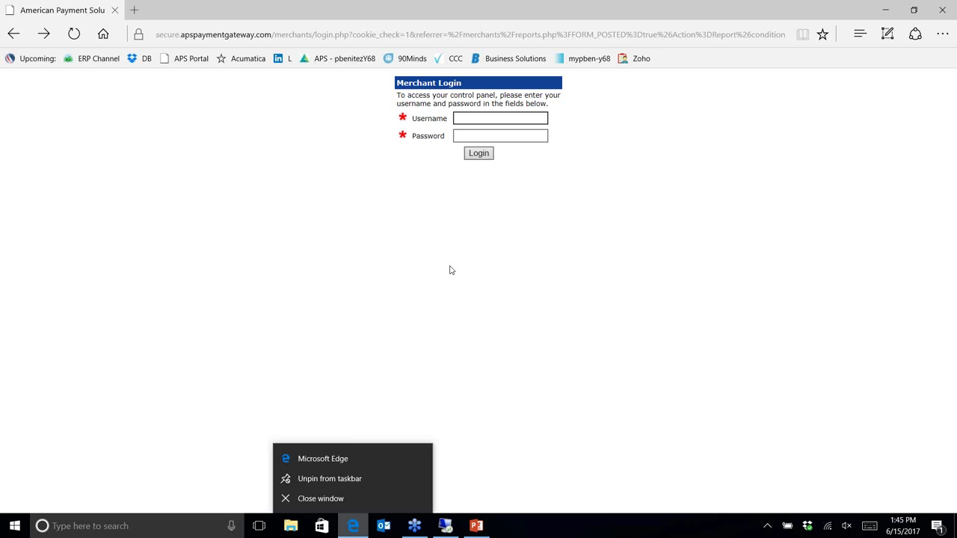
Log in to the payment gateway's merchant control panel with the saved level3test username and its stored password
click(474, 124)
click(473, 120)
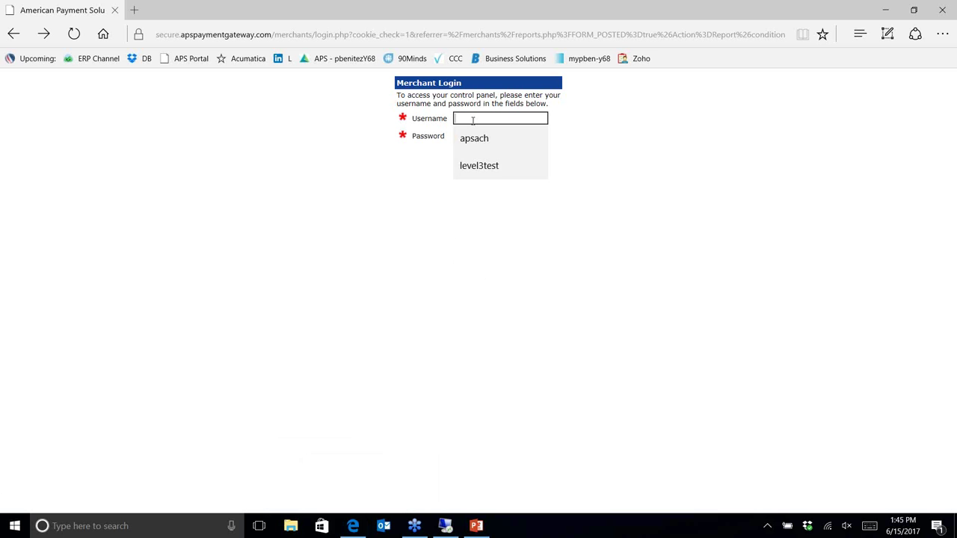
click(482, 165)
click(480, 154)
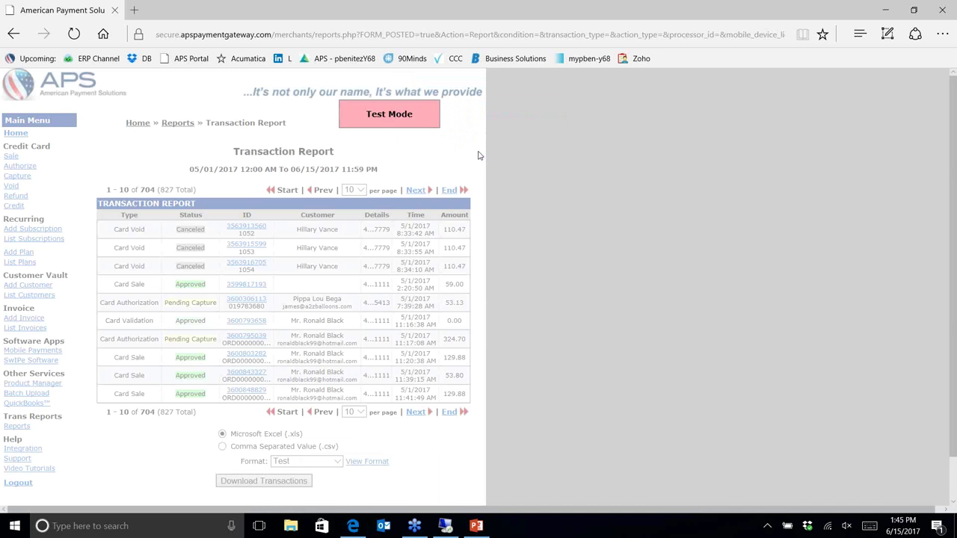
click(584, 328)
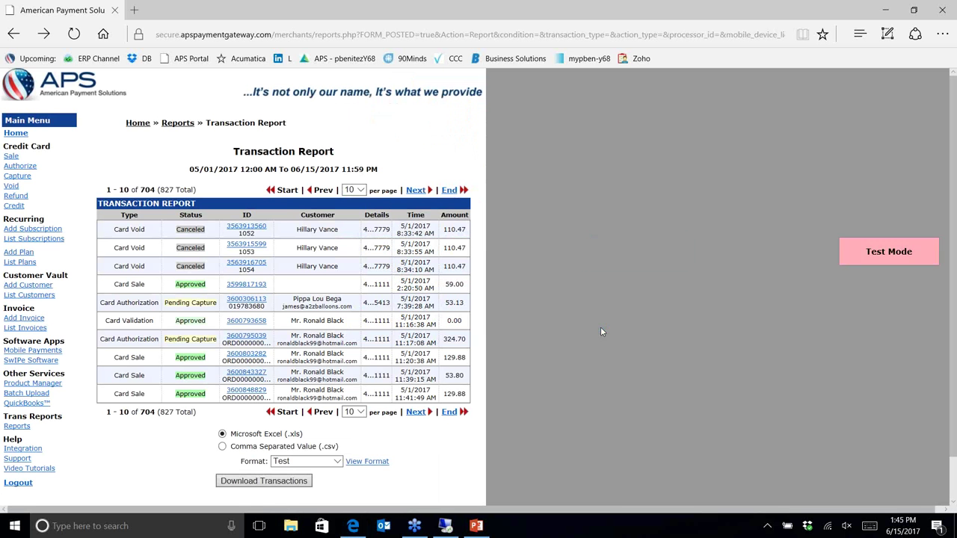
Open the 5/1/2017 11:41:49 AM card sale in the Transaction Report and examine its product line-item details
click(247, 392)
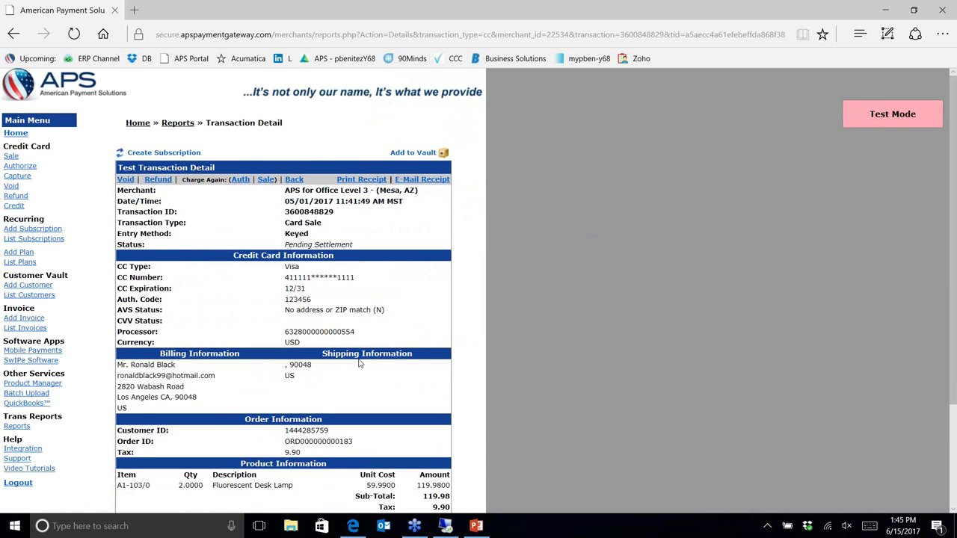
scroll(359, 364, down, 1)
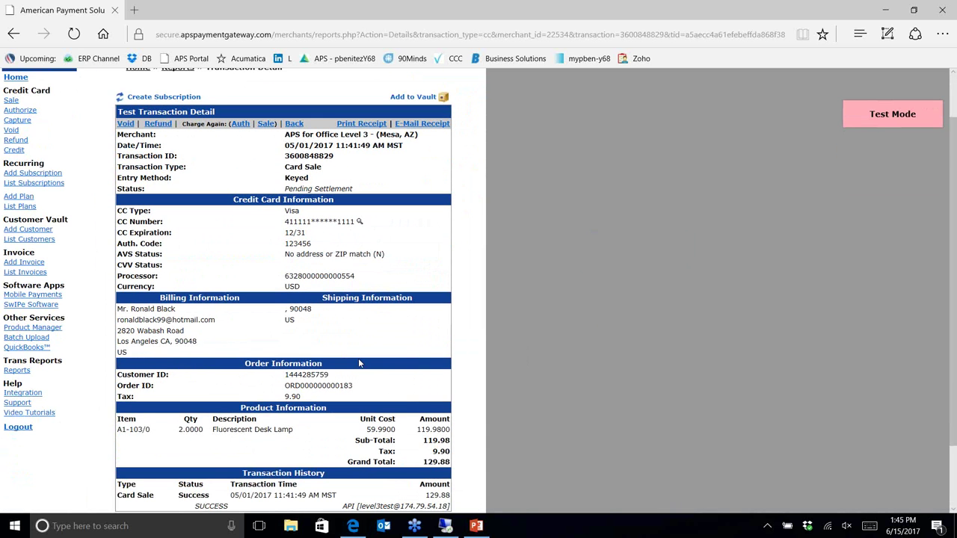
scroll(359, 363, down, 1)
scroll(359, 363, up, 1)
drag(199, 429, 442, 432)
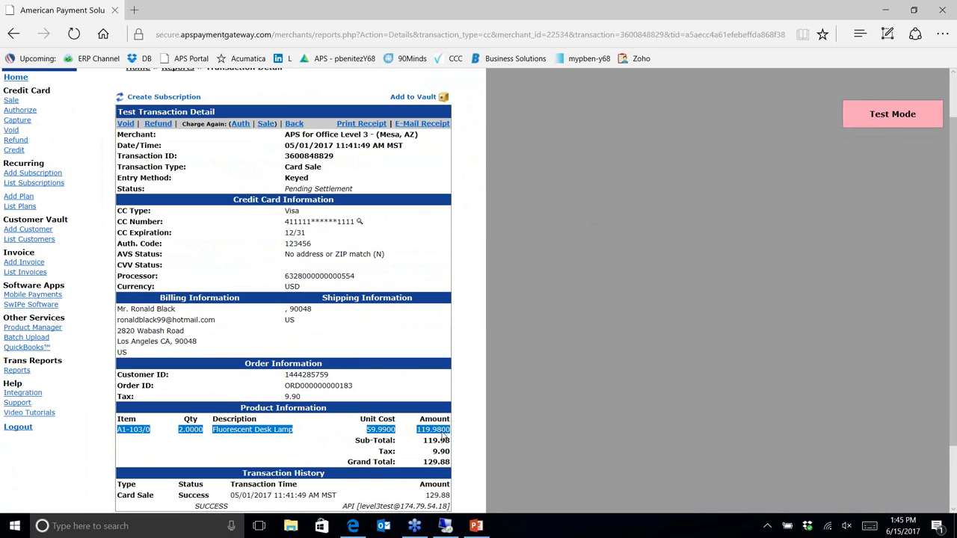
Switch to the EU US presentation in PowerPoint and start the slide show from slide 6, the merchant pricing comparison
key(alt+Tab)
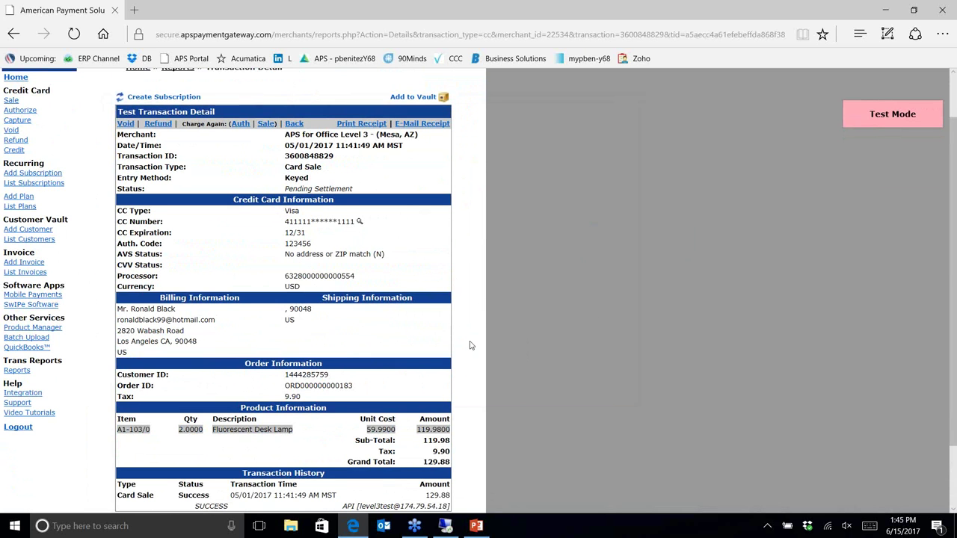
click(477, 526)
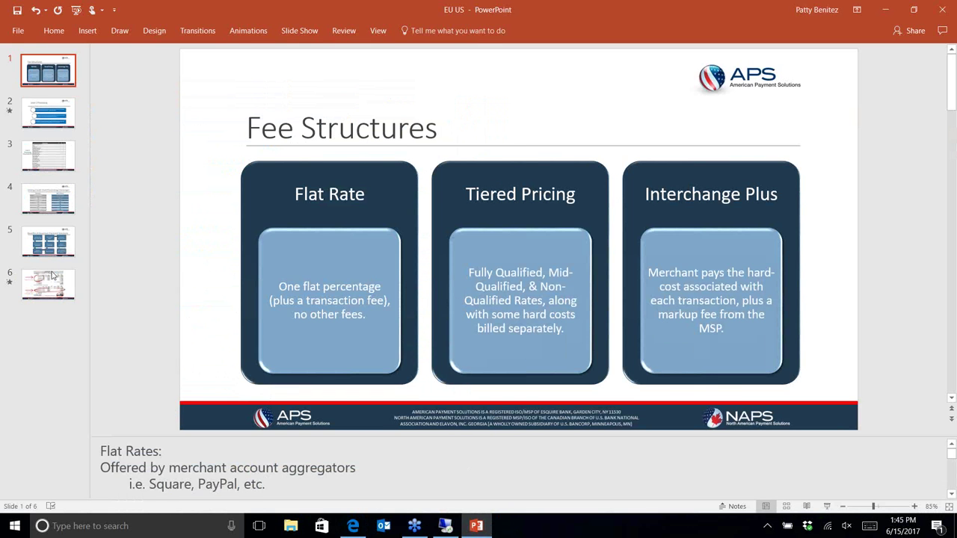
click(52, 277)
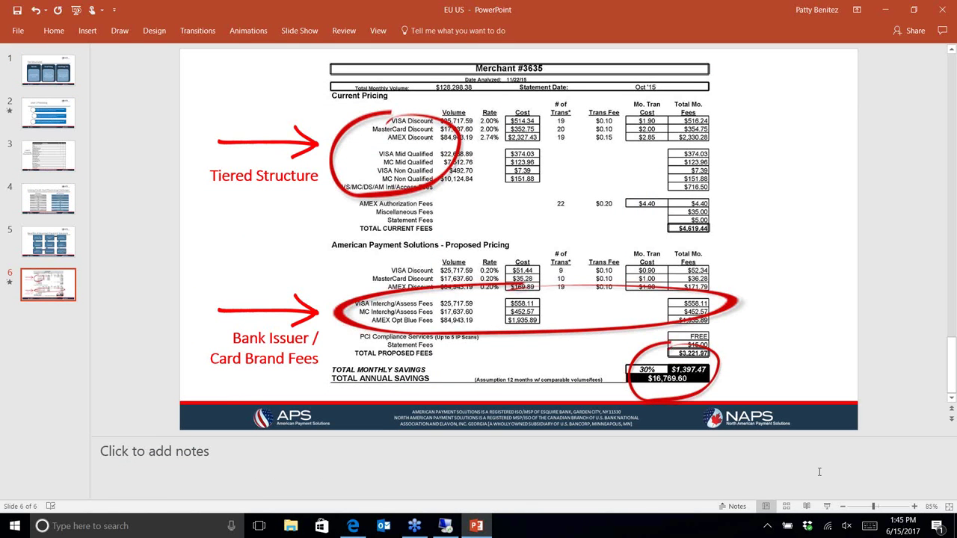
click(827, 506)
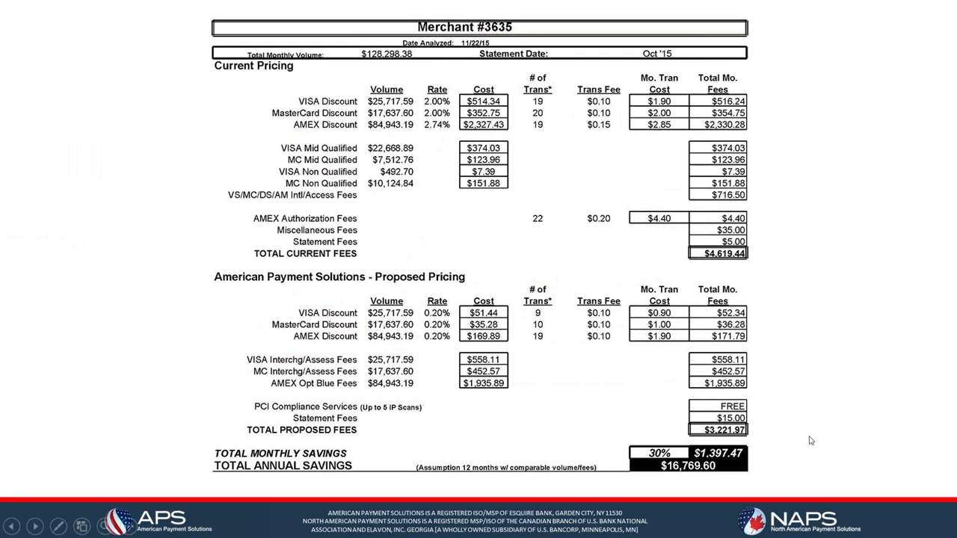